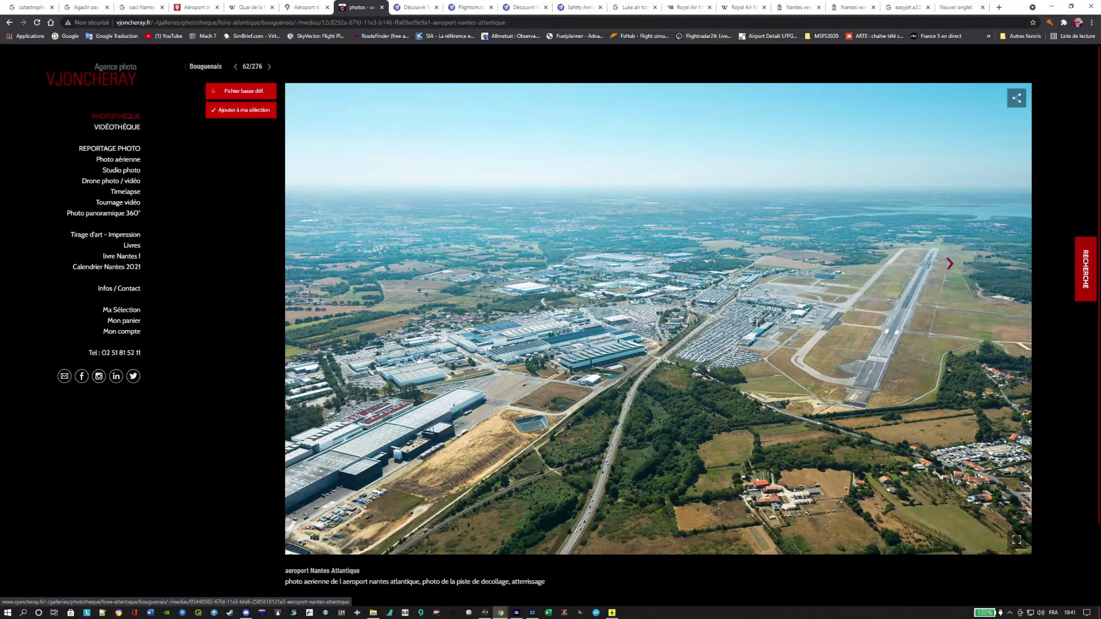
# Step: Browse back through the Bouguenais gallery's aerial photos of Nantes Atlantique airport to photo 57 of 276
pyautogui.click(357, 368)
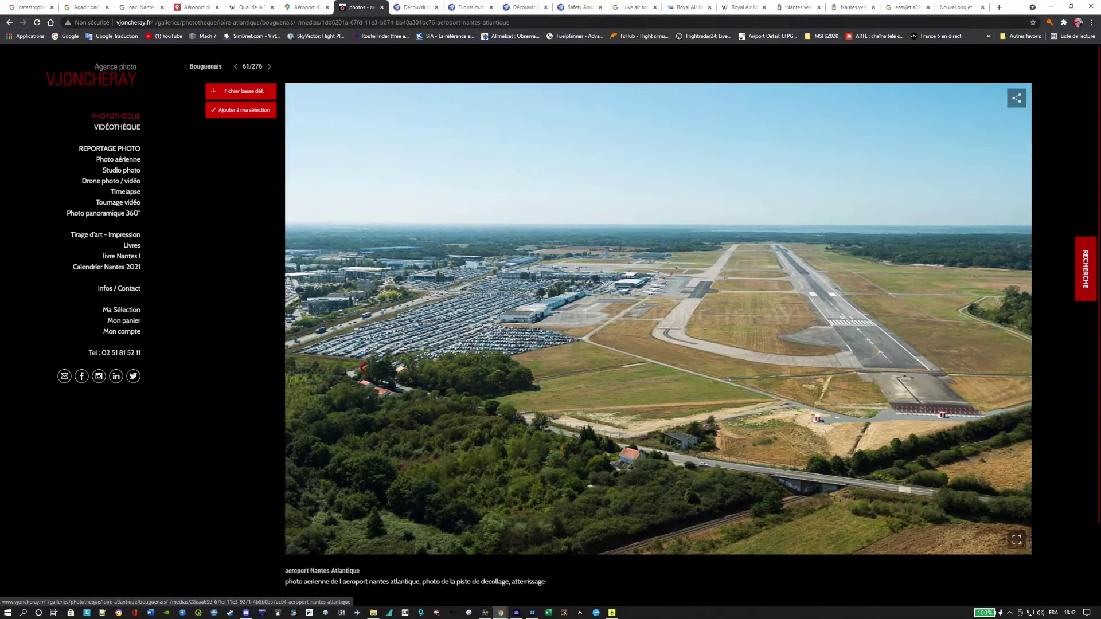
pyautogui.click(370, 370)
pyautogui.click(371, 370)
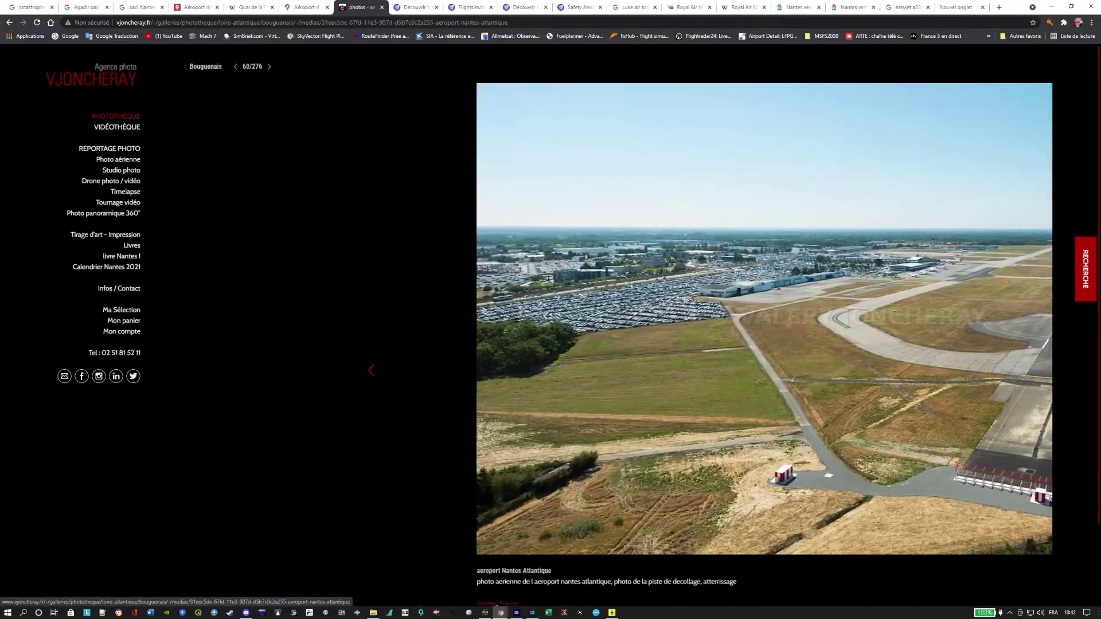
pyautogui.click(514, 358)
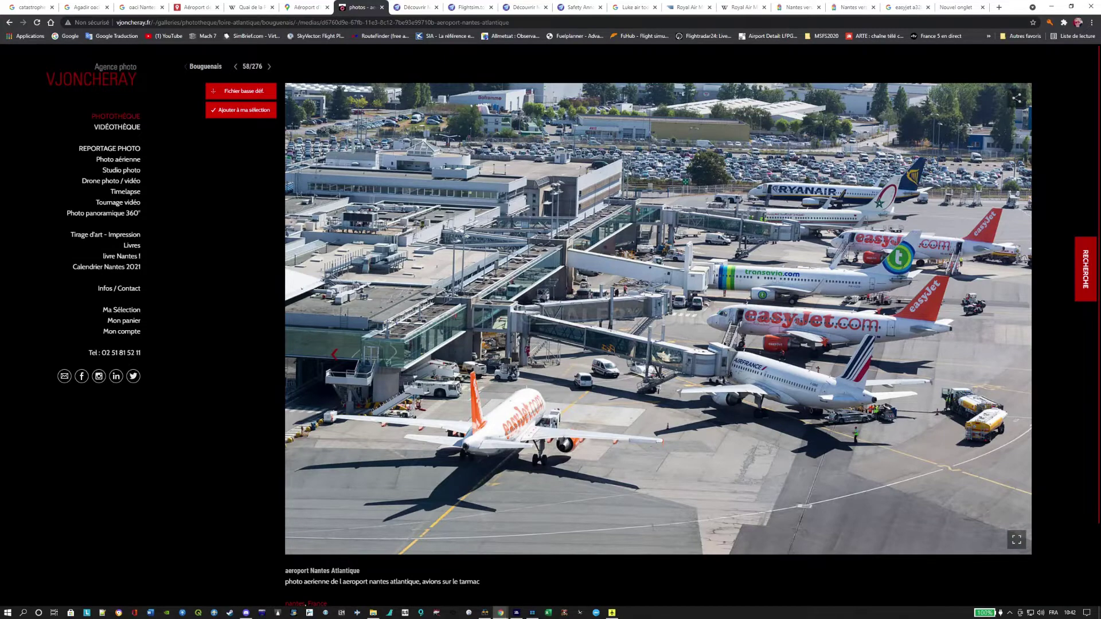
pyautogui.click(334, 354)
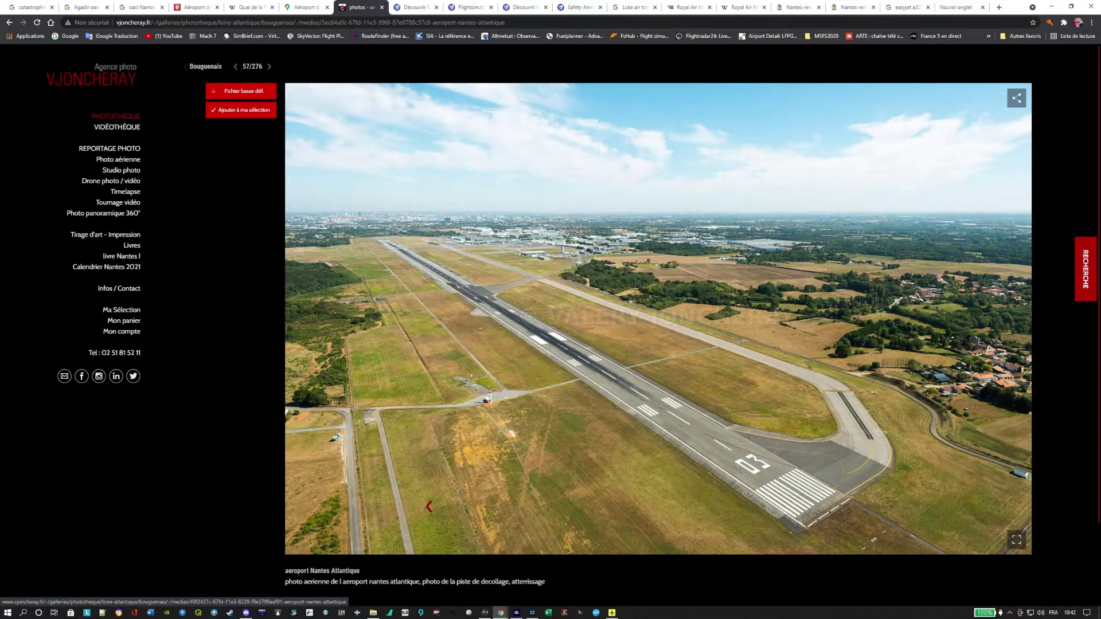
# Step: Switch to the SimBrief browser window and open the briefed LFRS to GMAD flight for editing
pyautogui.moveTo(500, 616)
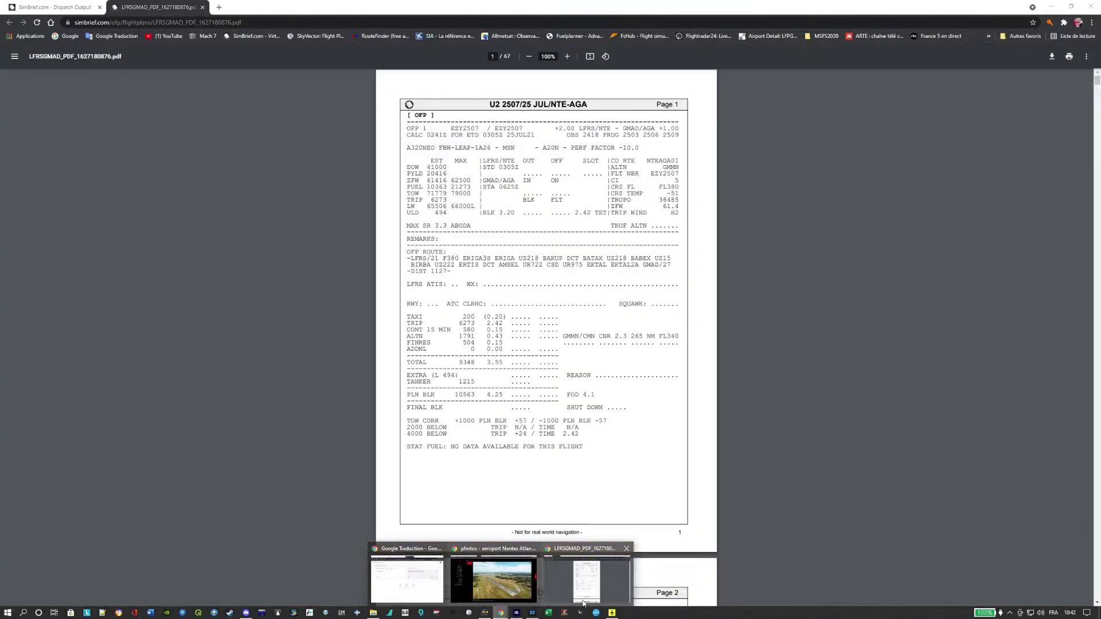
pyautogui.click(587, 576)
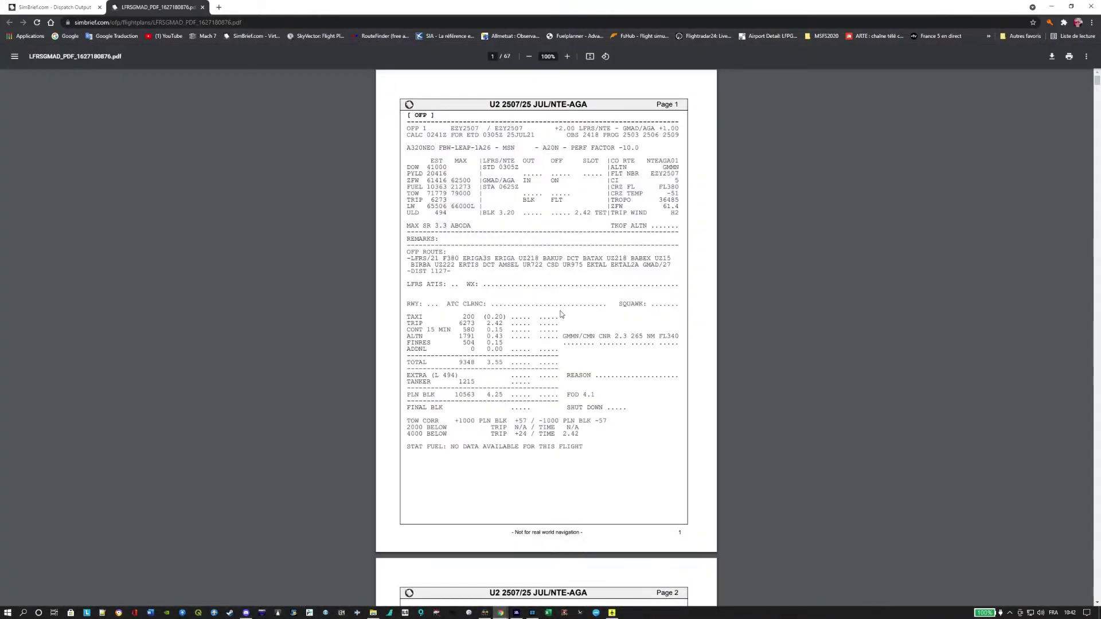
pyautogui.click(60, 7)
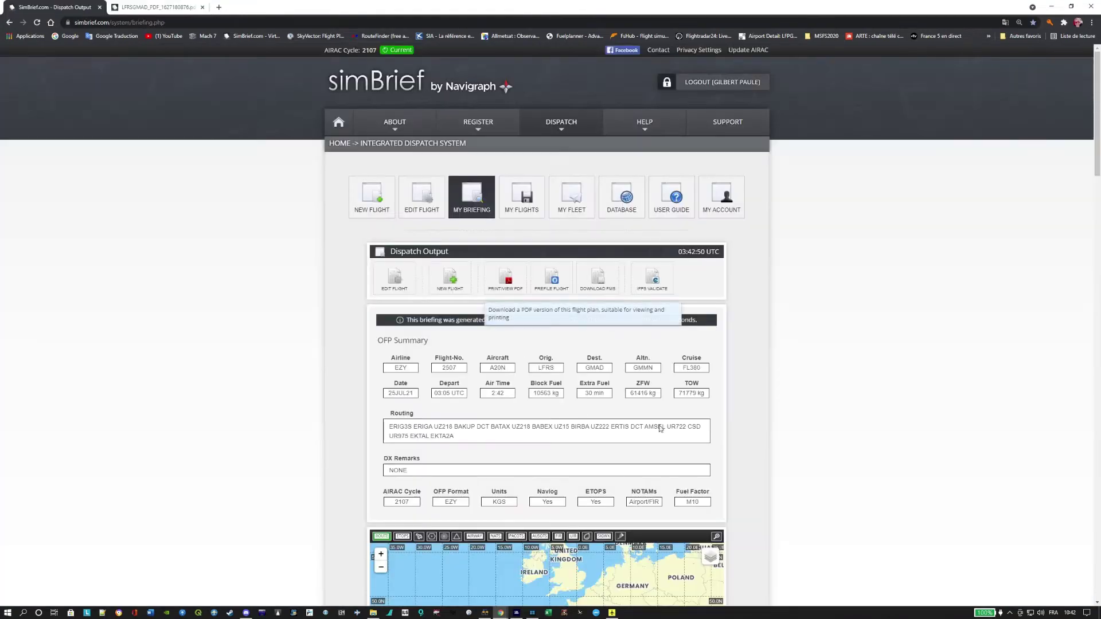
pyautogui.scroll(-3, 859, 358)
pyautogui.scroll(1, 857, 359)
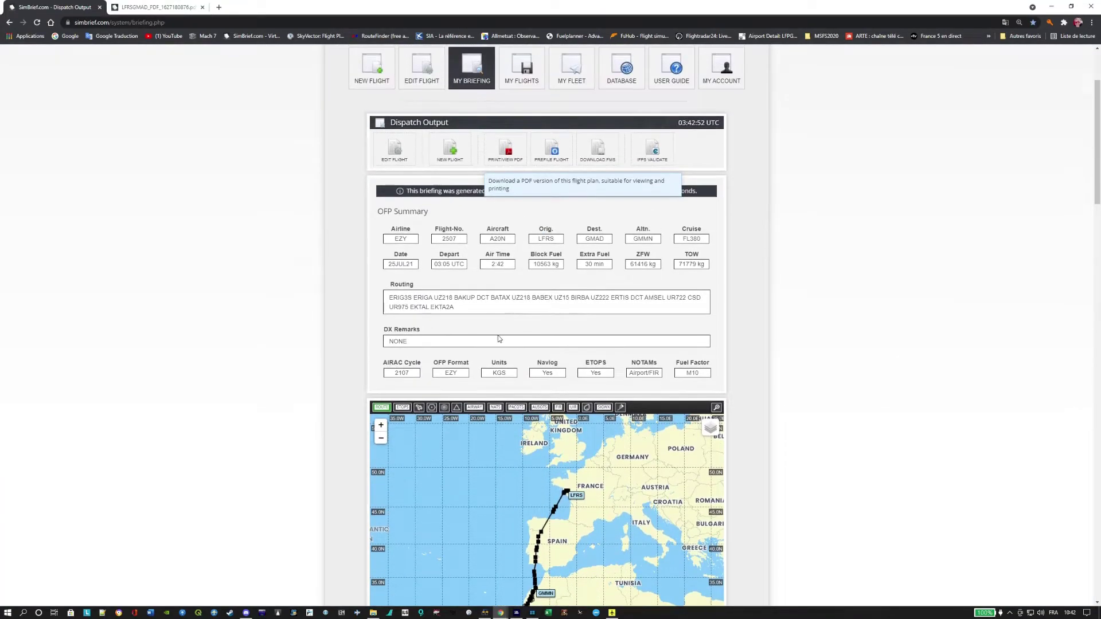
pyautogui.click(395, 155)
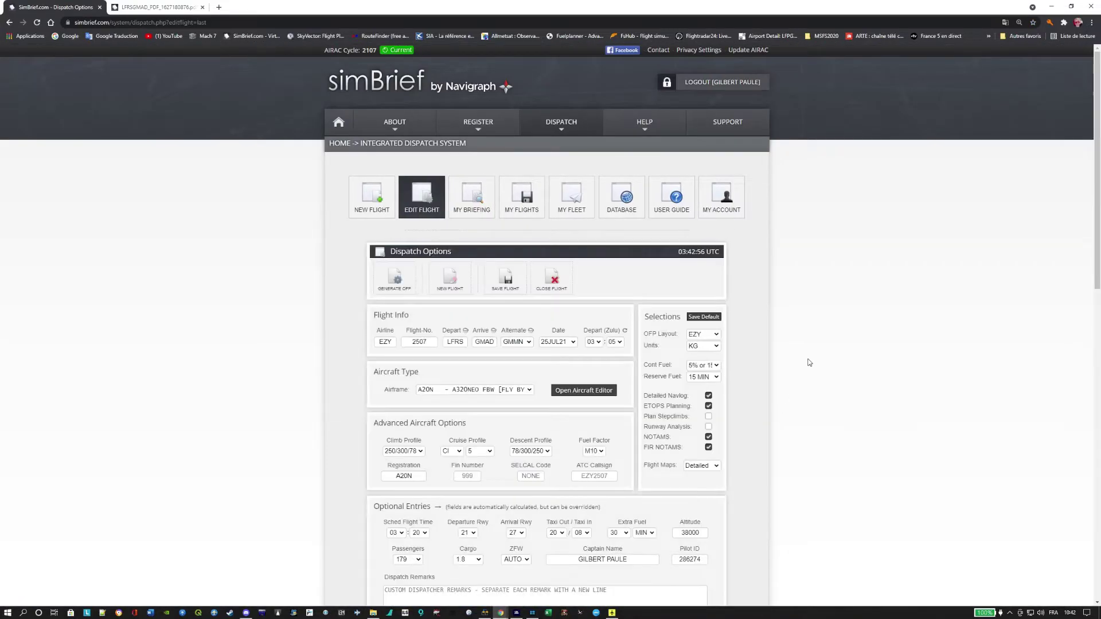
# Step: Review the flight's dispatch options, optional entries, route and map, dismissing the Facebook notification
pyautogui.scroll(-3, 808, 363)
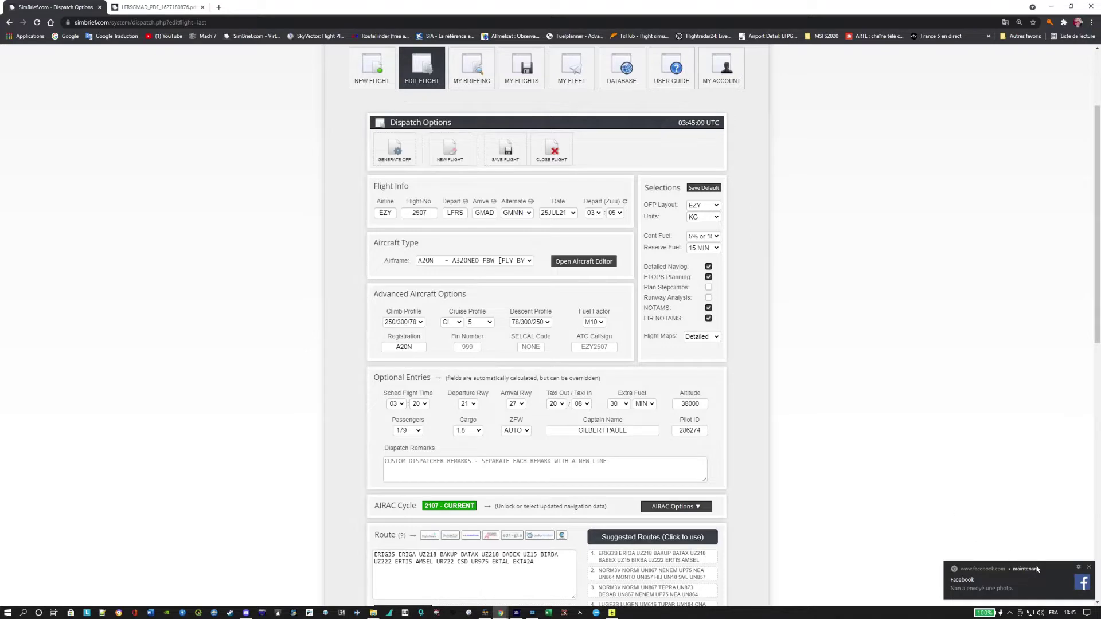
pyautogui.click(1088, 567)
pyautogui.click(1088, 568)
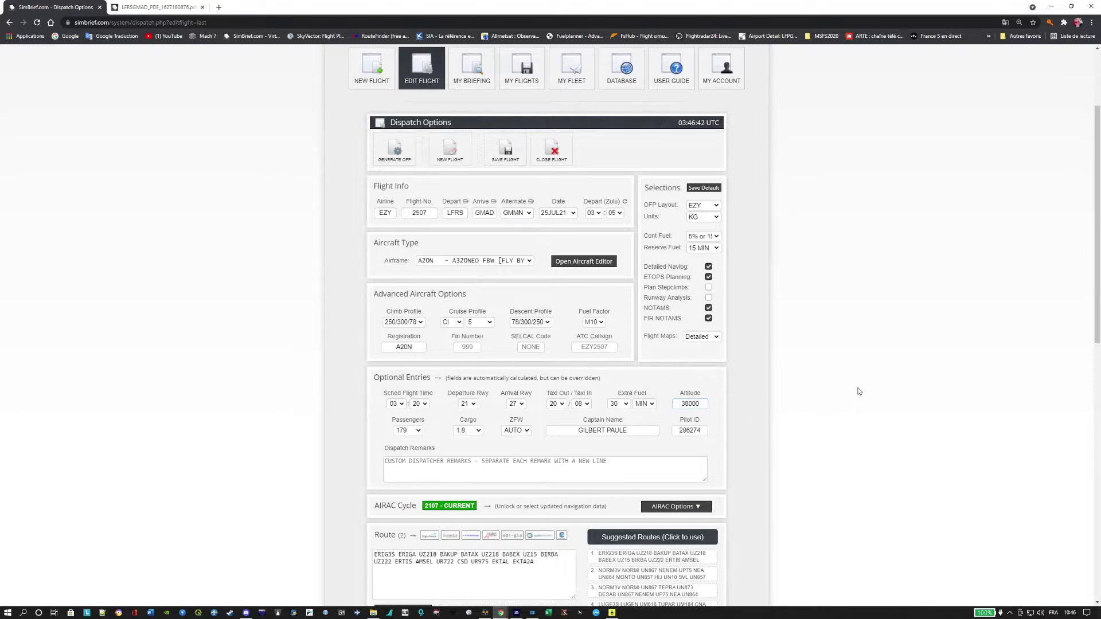
pyautogui.scroll(-8, 841, 412)
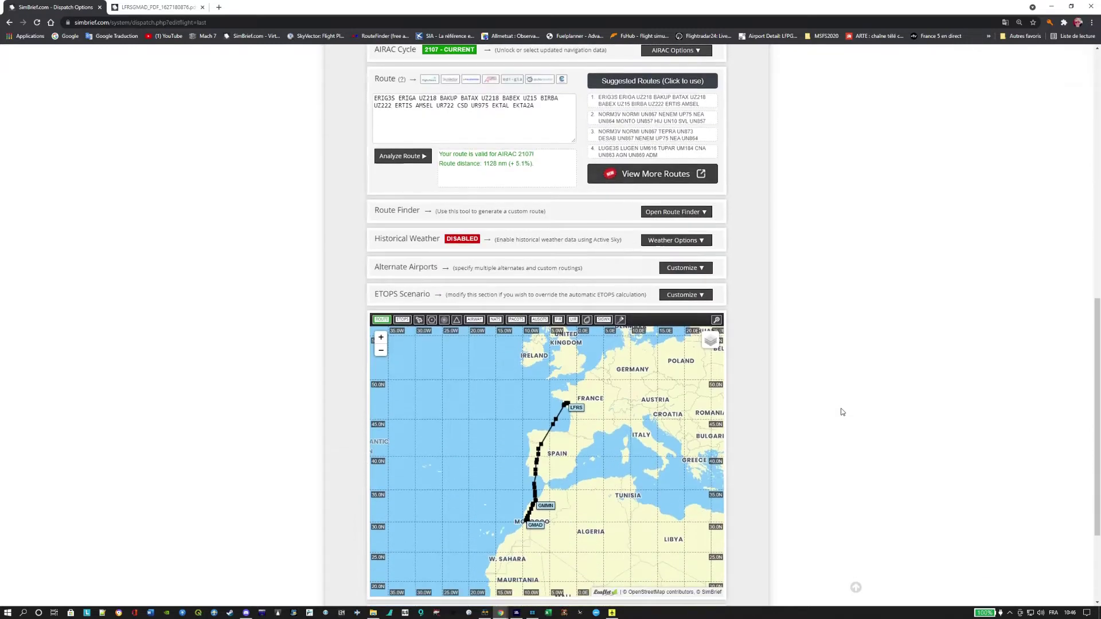
pyautogui.scroll(-2, 841, 412)
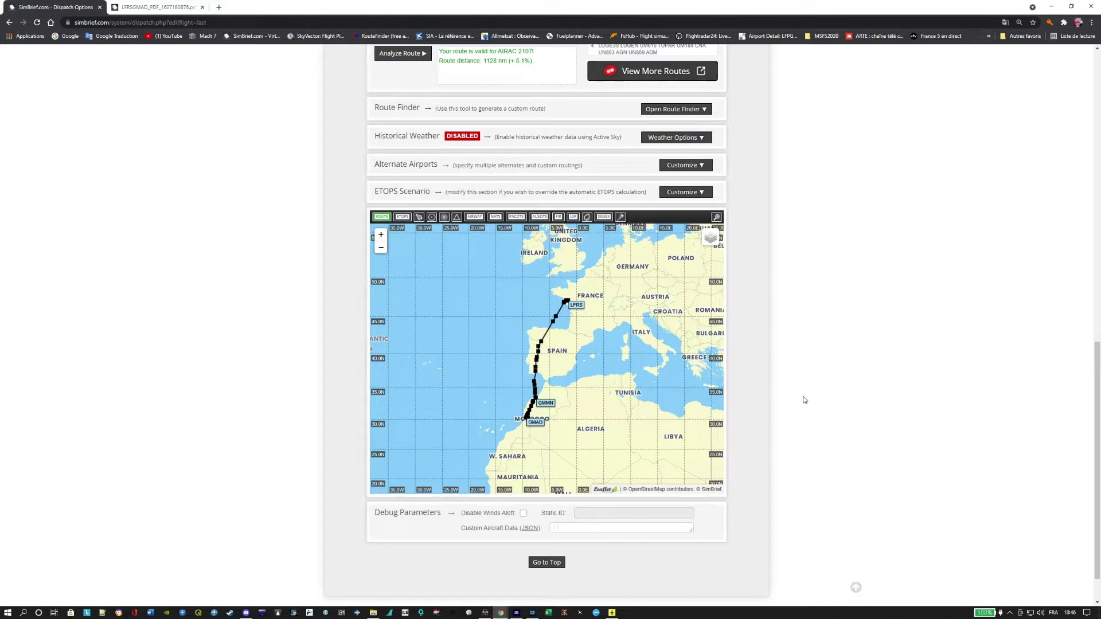
pyautogui.scroll(5, 805, 400)
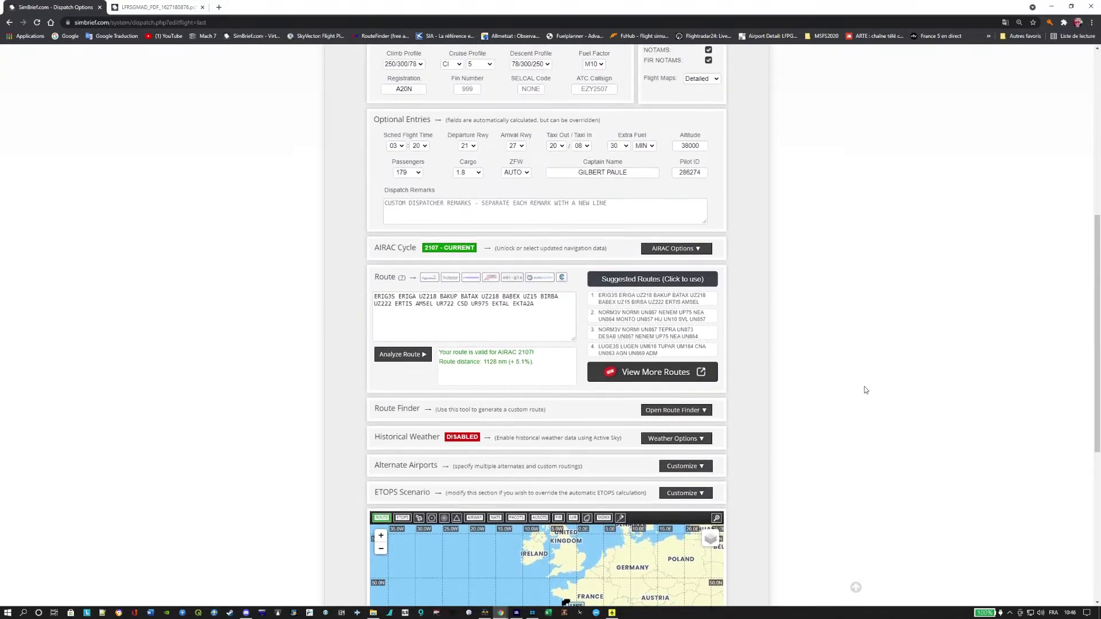
pyautogui.scroll(2, 865, 387)
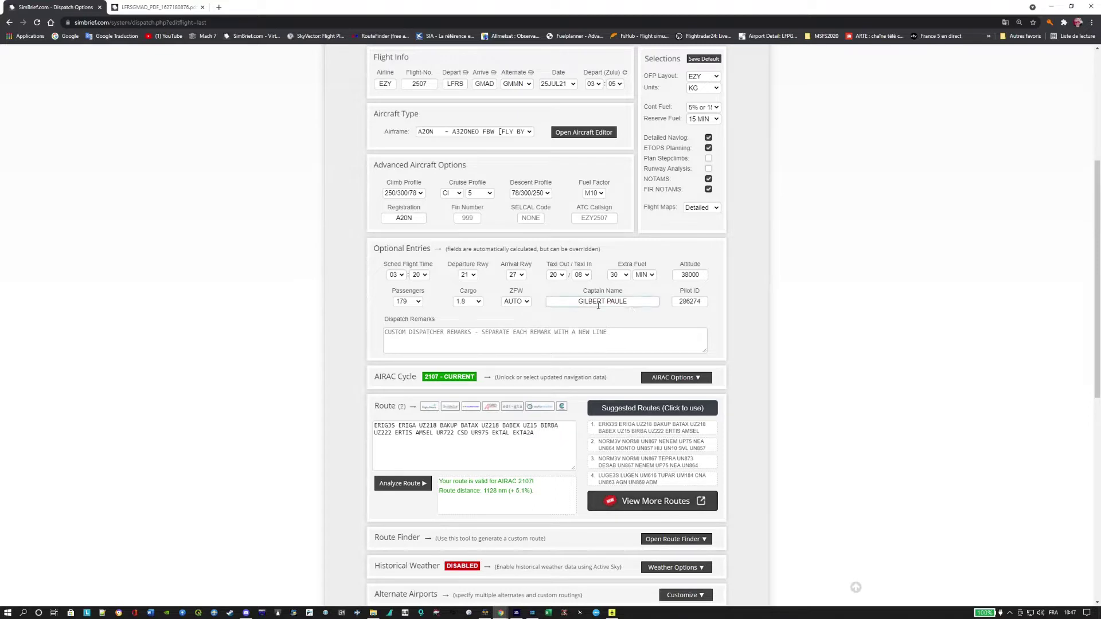
pyautogui.scroll(-2, 450, 260)
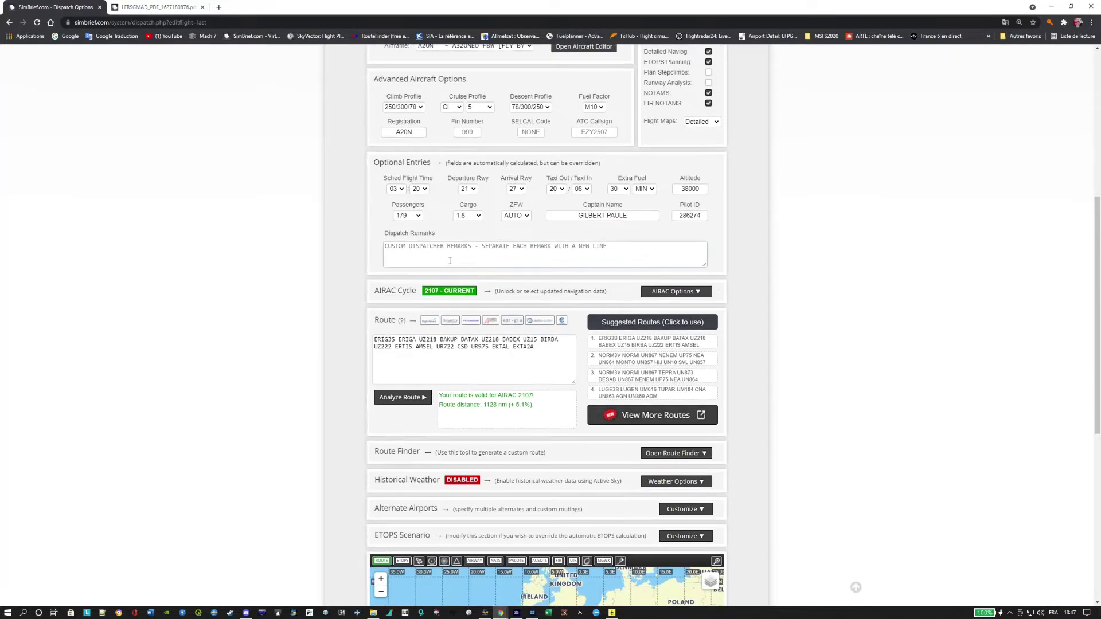
# Step: Analyze the entered LFRS to GMAD route and examine it with the suggested routes and the route map
pyautogui.click(516, 362)
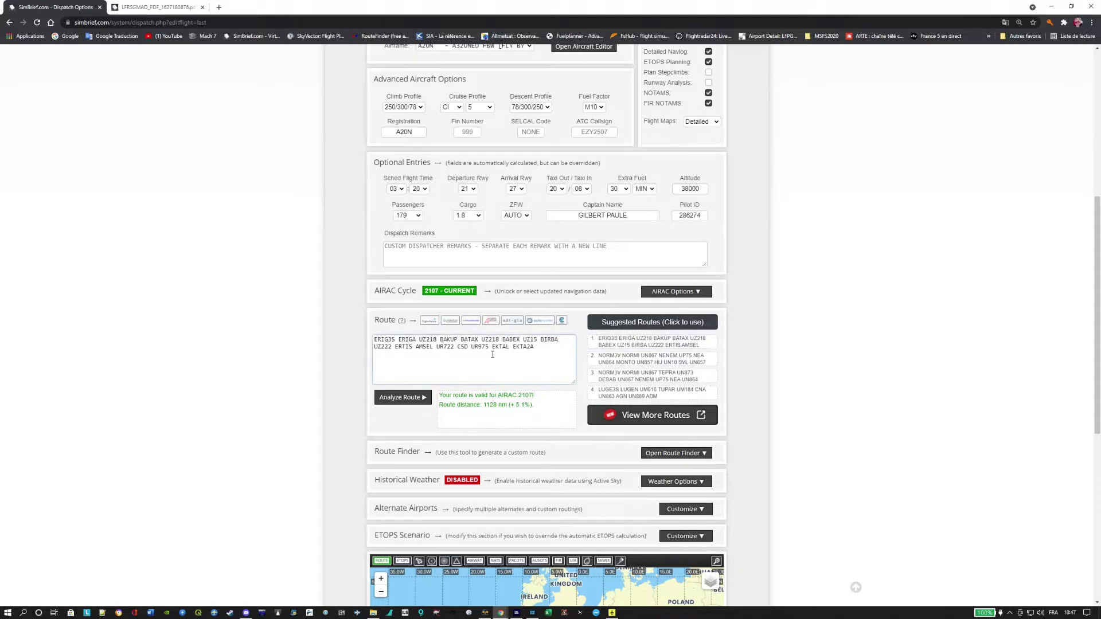
pyautogui.click(403, 395)
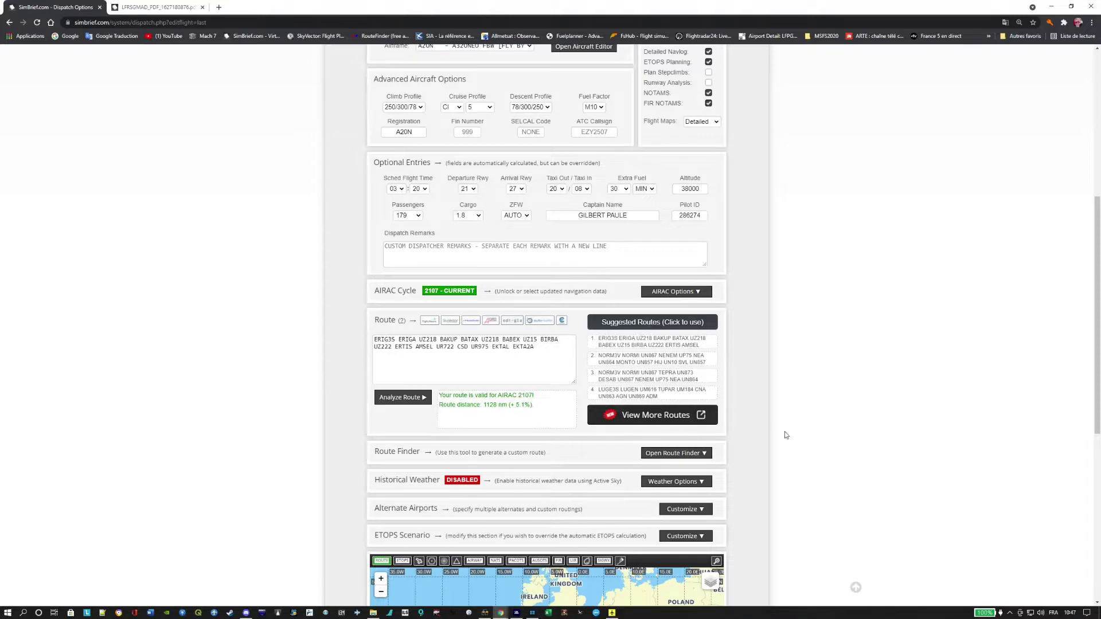
pyautogui.scroll(-1, 786, 434)
pyautogui.scroll(-2, 797, 397)
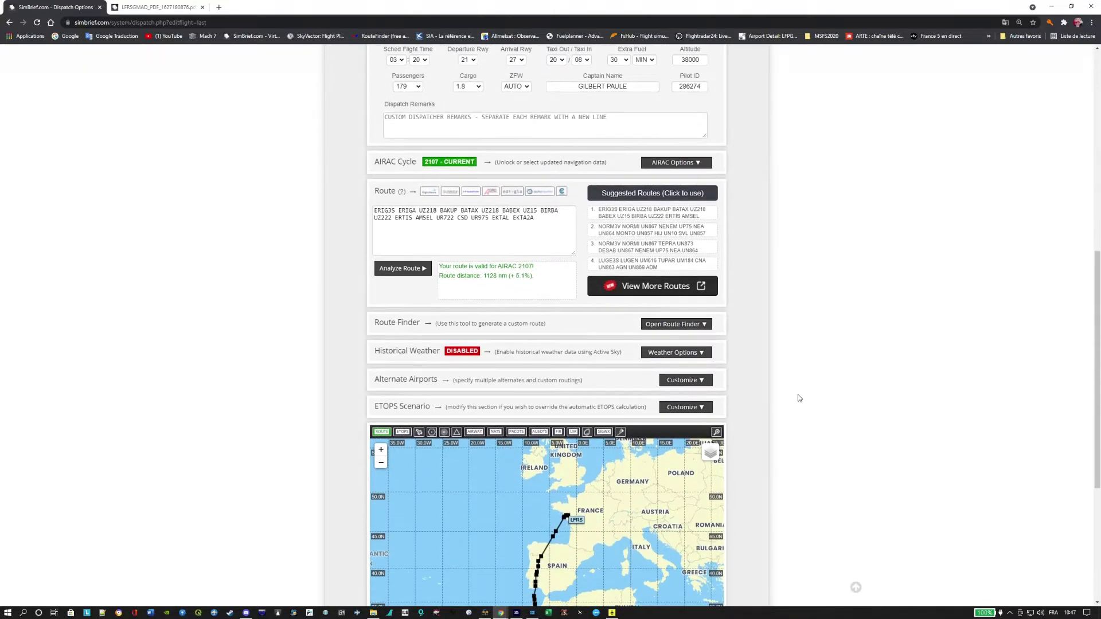
pyautogui.scroll(-3, 799, 398)
pyautogui.scroll(3, 799, 398)
pyautogui.scroll(-2, 799, 398)
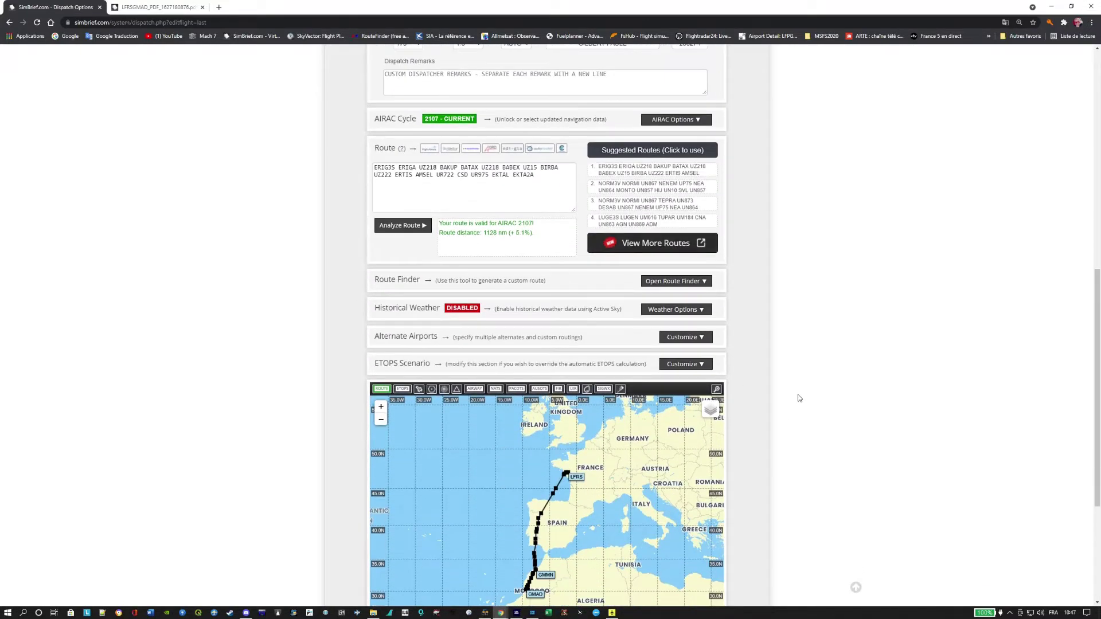
pyautogui.scroll(-2, 799, 398)
pyautogui.scroll(1, 799, 398)
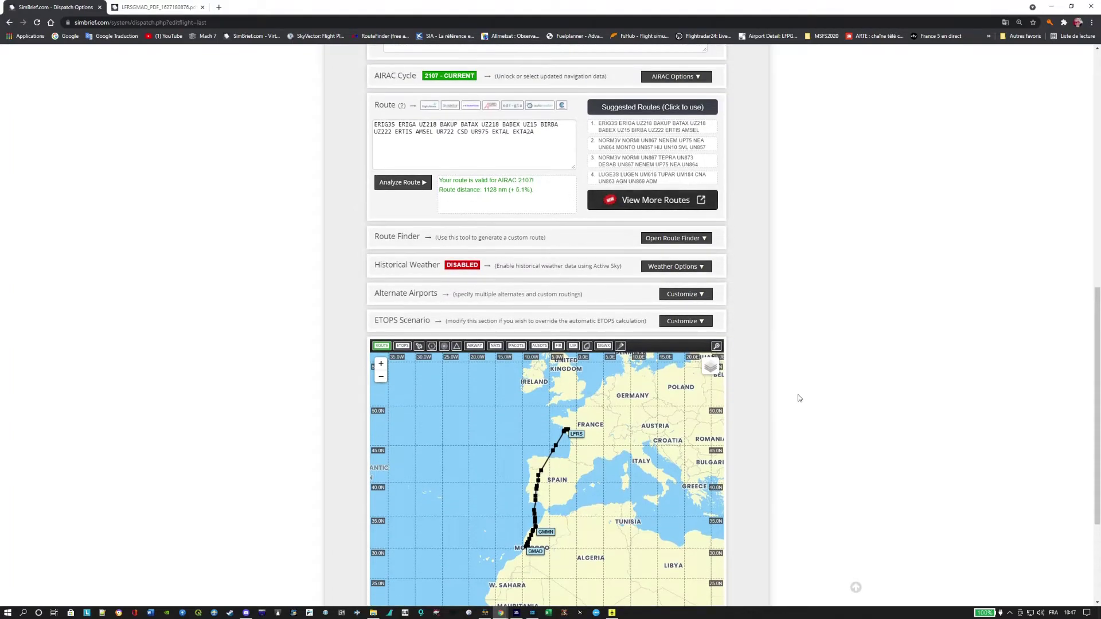
# Step: Generate the OFP, confirming the overwrite of earlier flight plans, and close the old flight plan PDF
pyautogui.scroll(10, 798, 398)
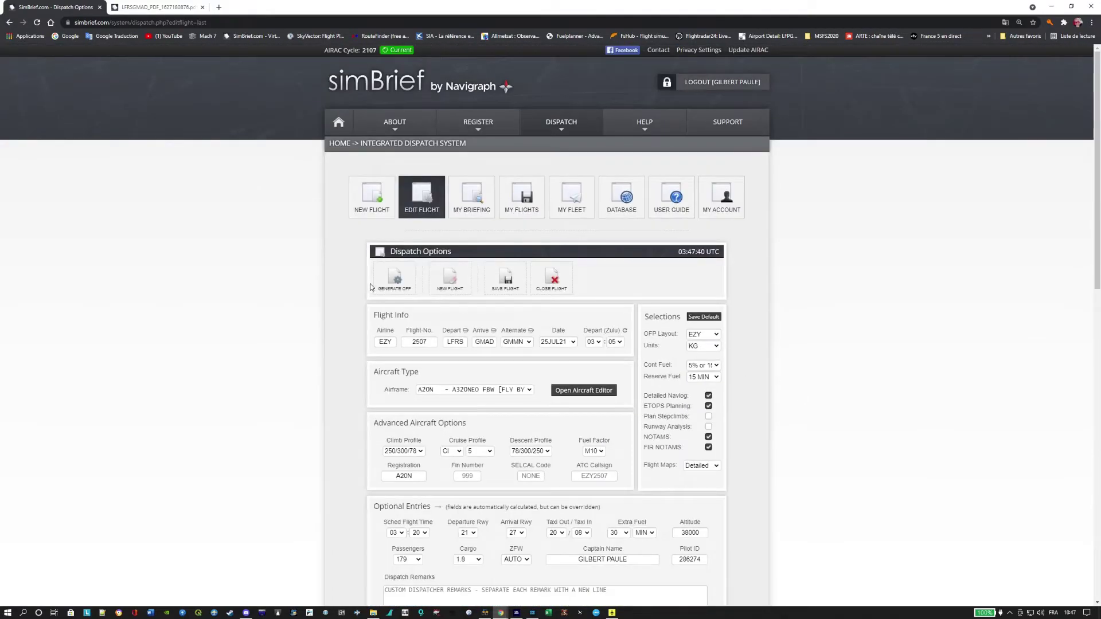
pyautogui.click(387, 276)
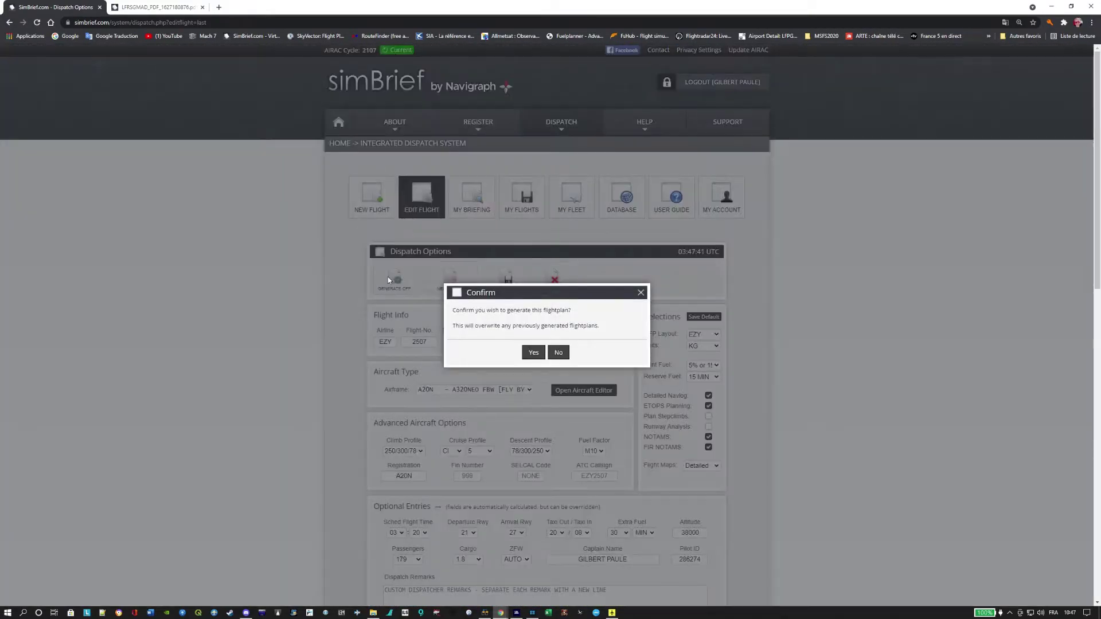
pyautogui.click(533, 353)
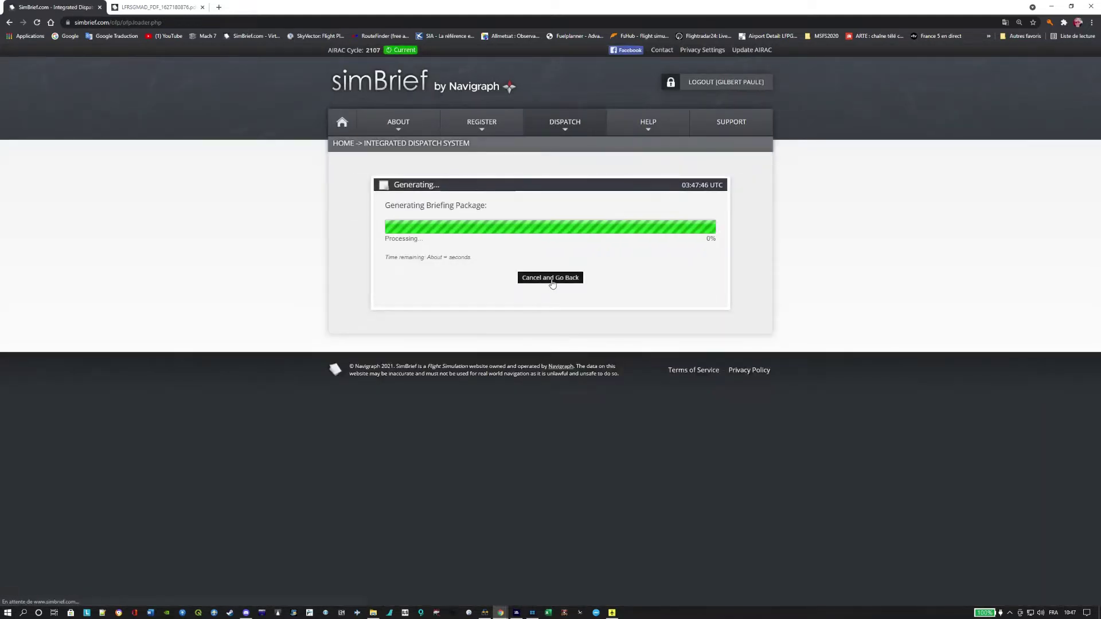
pyautogui.click(202, 7)
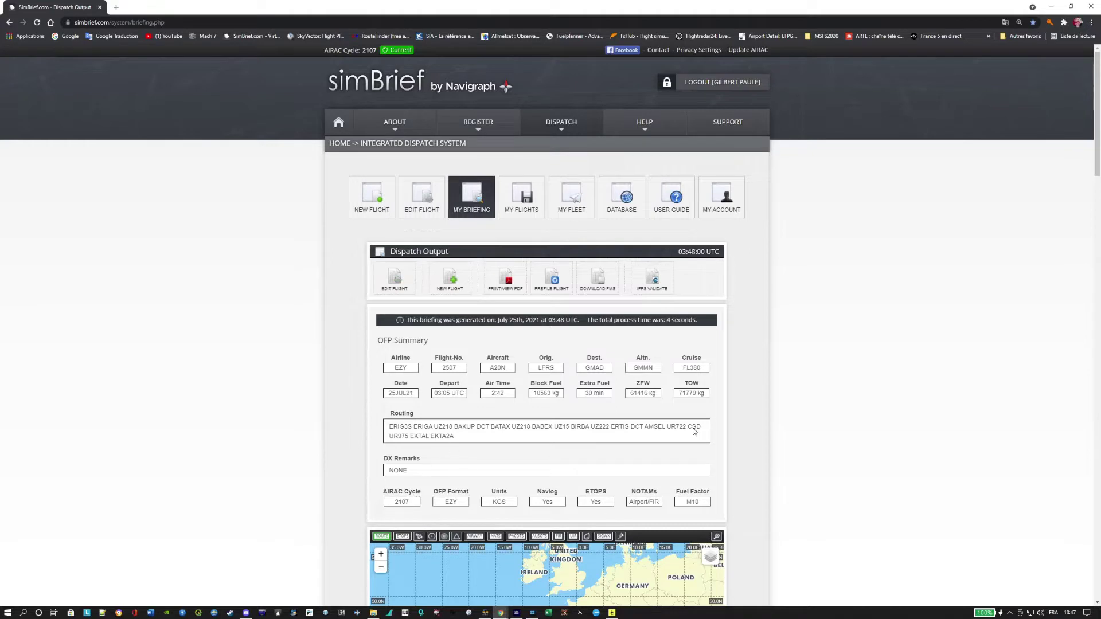
# Step: Open the new briefing's PDF and examine its navigation log, alternate, wind and ATC flight plan pages
pyautogui.click(502, 281)
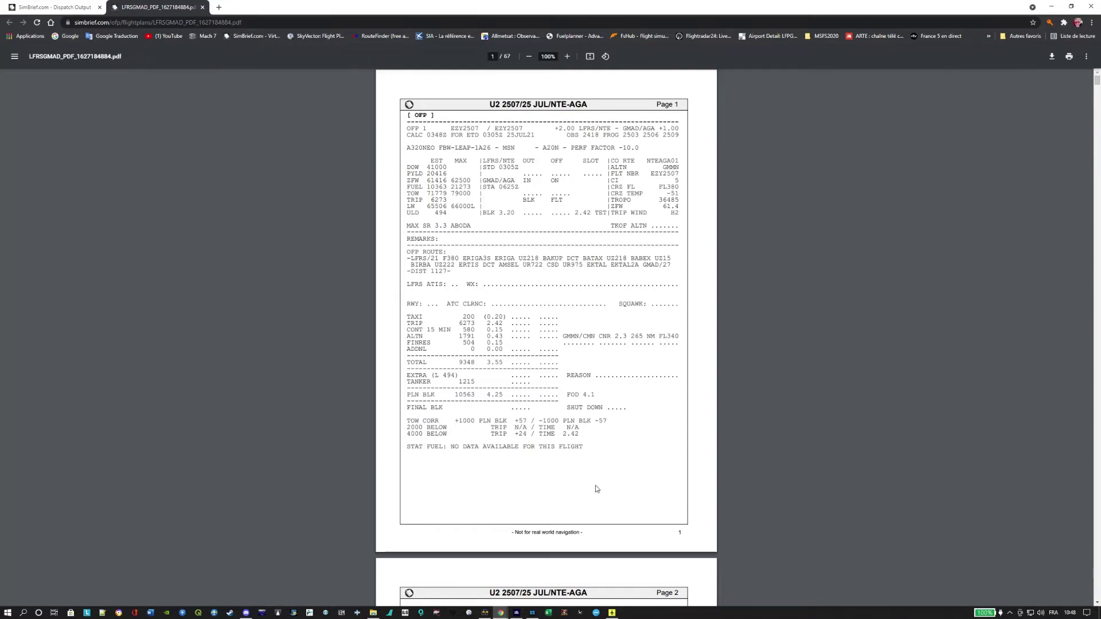
pyautogui.scroll(-7, 634, 448)
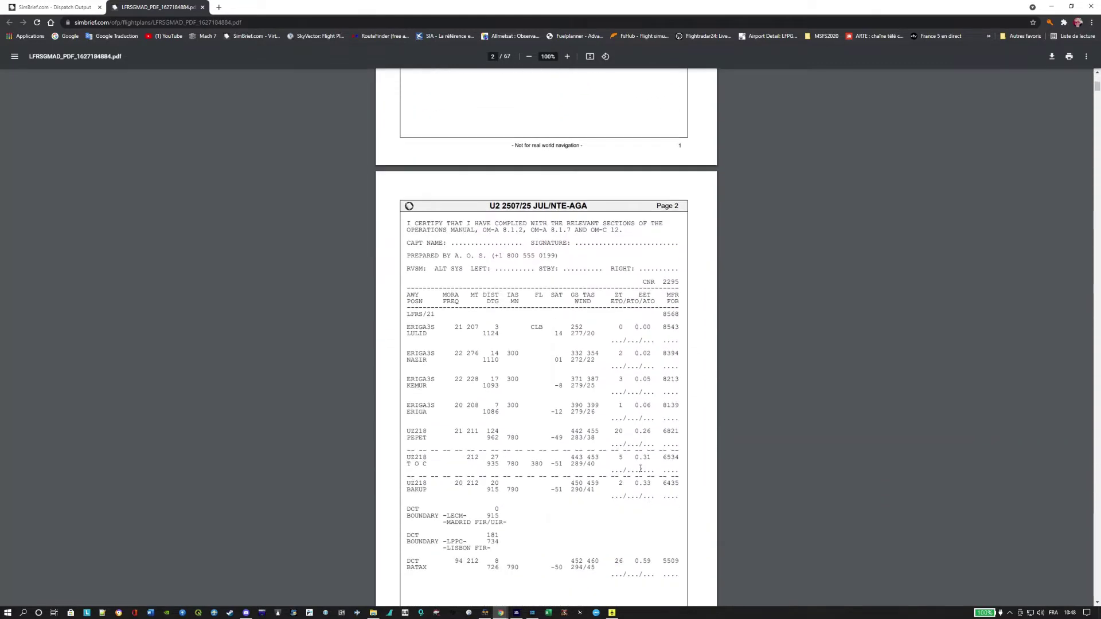
pyautogui.scroll(-6, 701, 431)
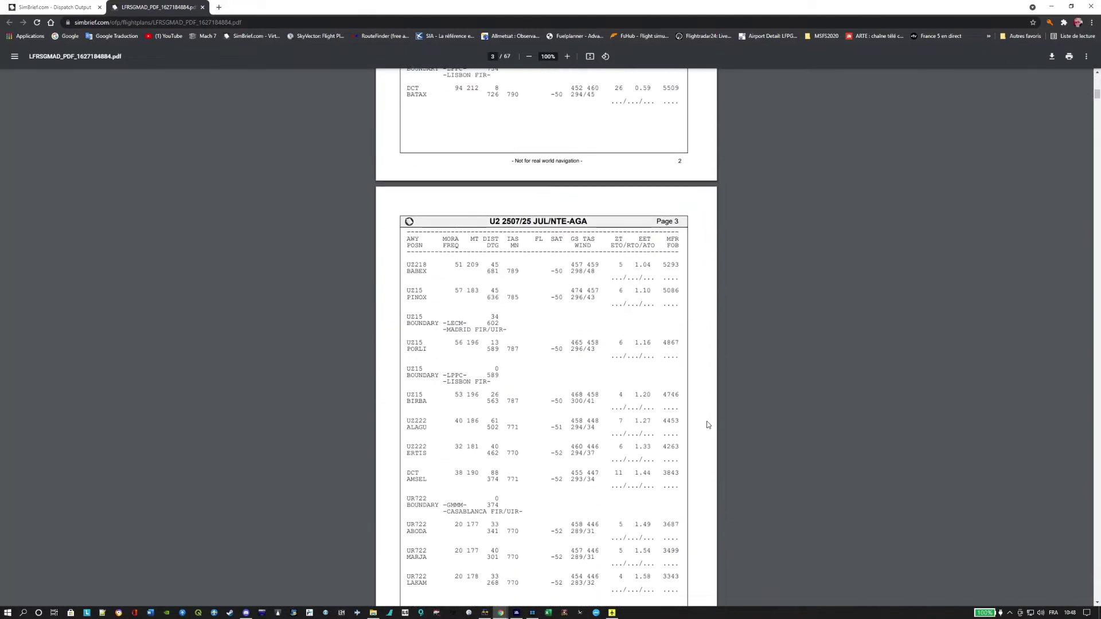
pyautogui.scroll(-10, 708, 425)
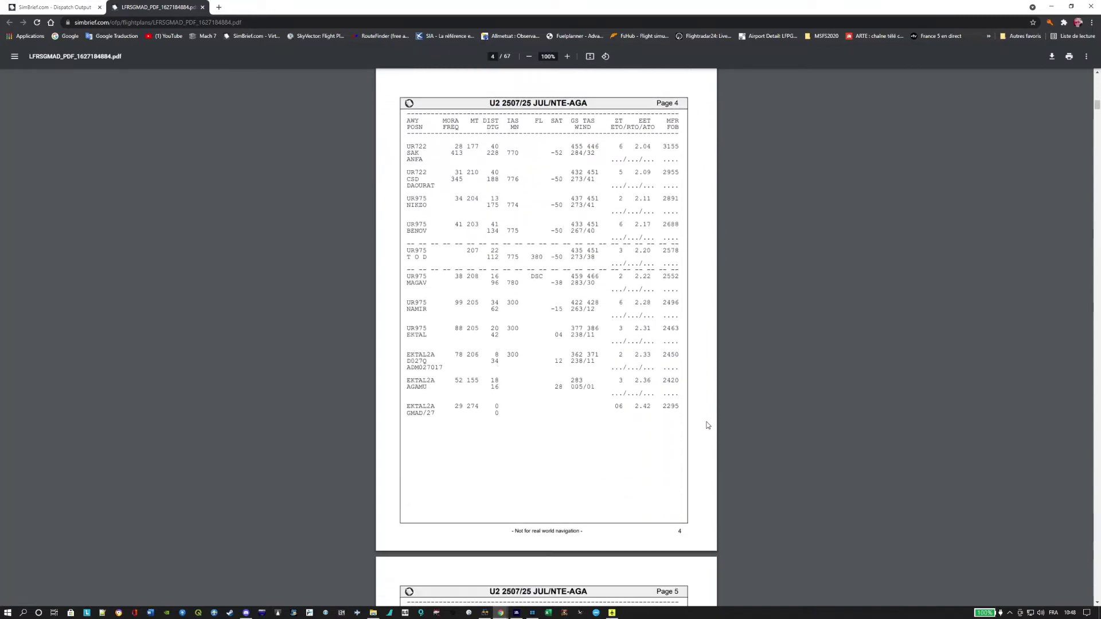
pyautogui.scroll(-3, 708, 425)
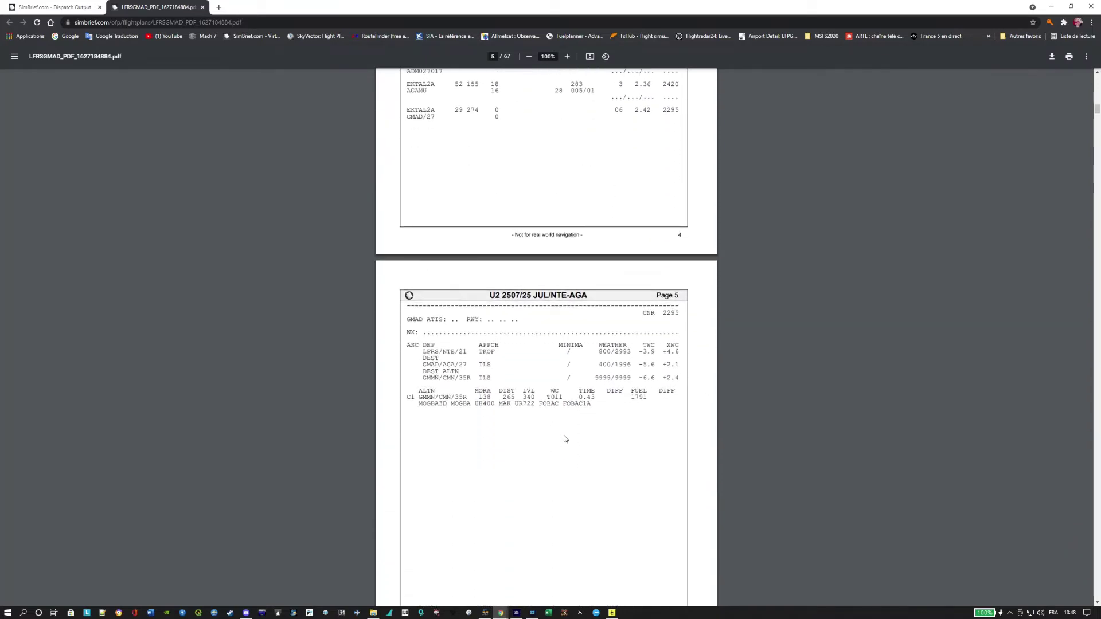
pyautogui.scroll(-11, 475, 441)
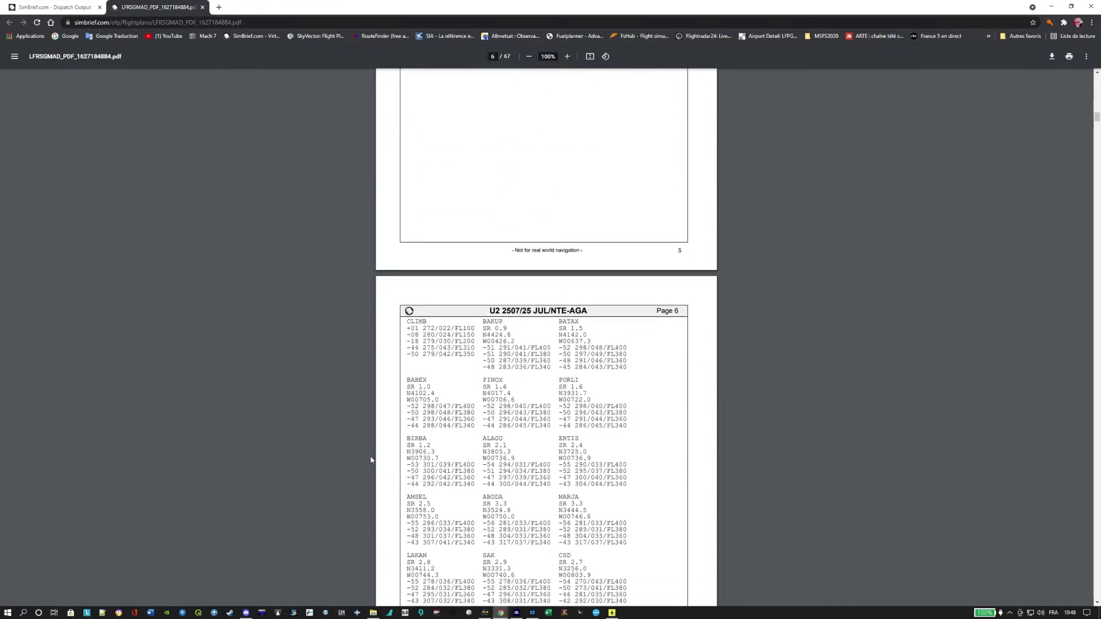
pyautogui.scroll(-5, 317, 460)
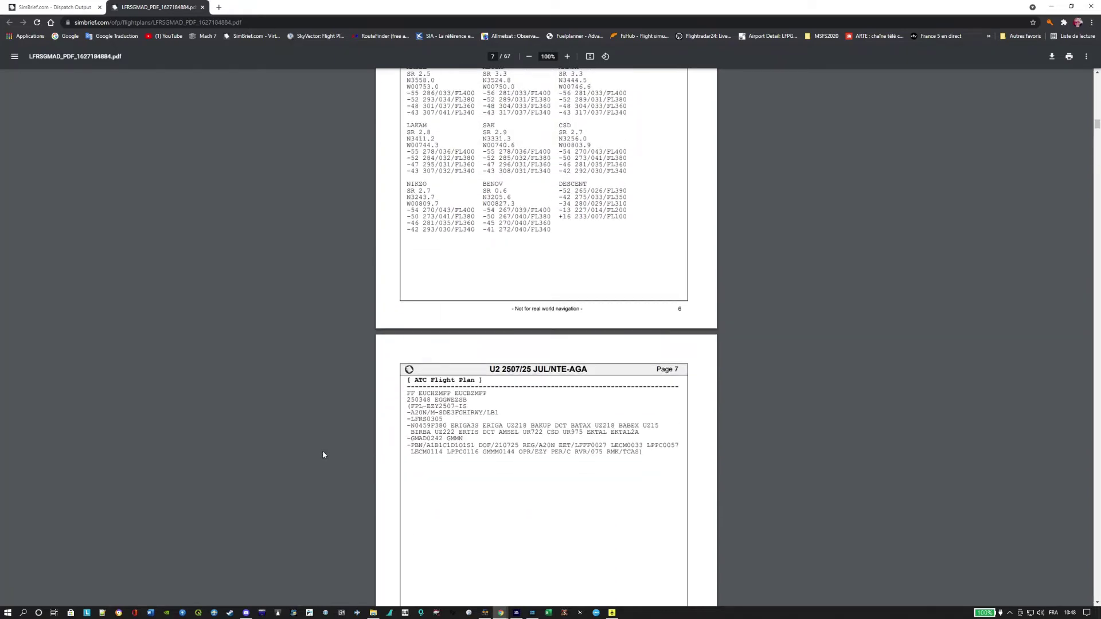
pyautogui.scroll(11, 322, 449)
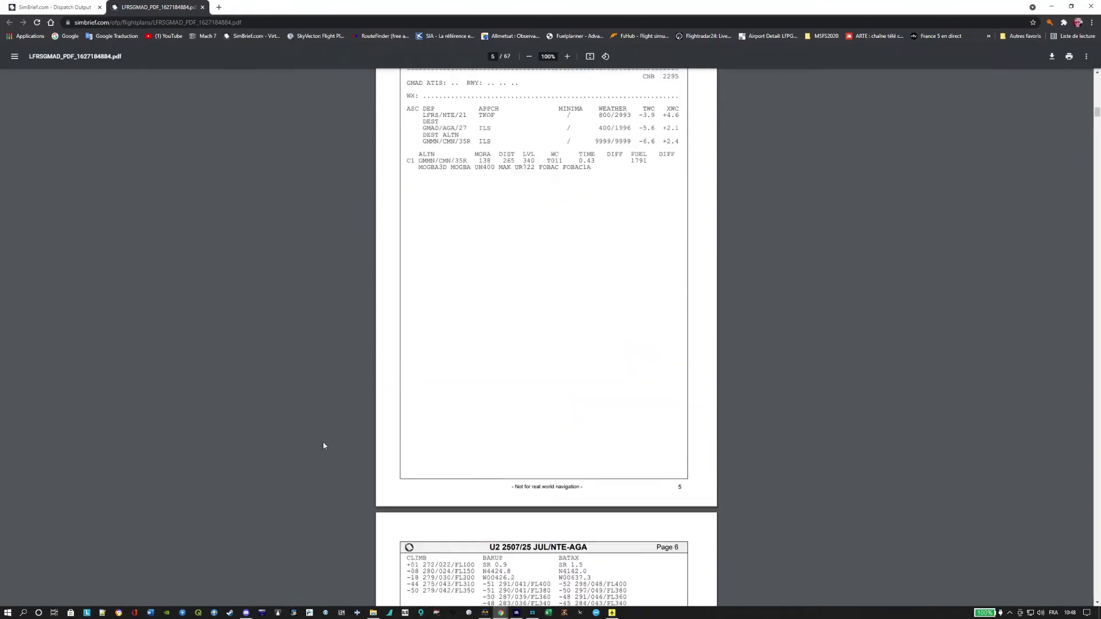
pyautogui.scroll(6, 323, 446)
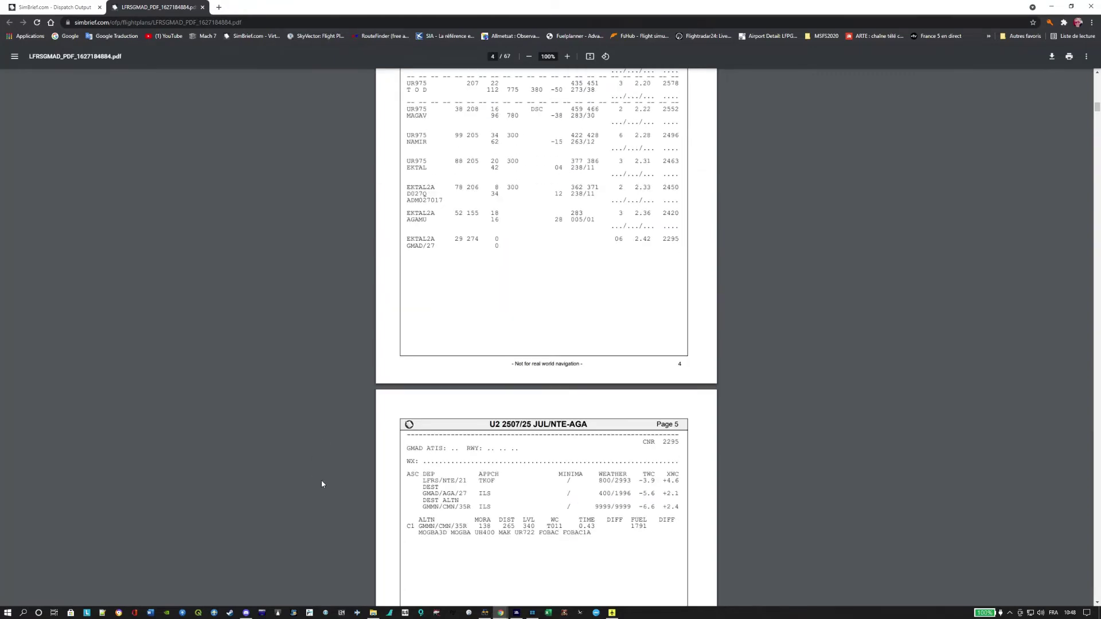
pyautogui.scroll(12, 321, 482)
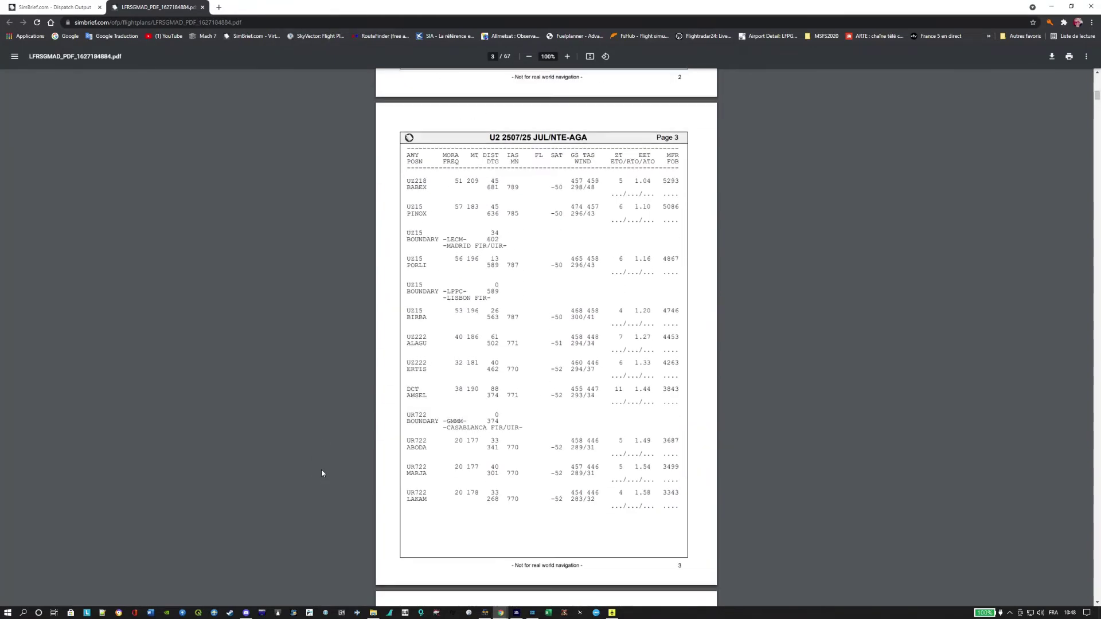
# Step: Switch to Navigraph Charts and read the Nantes airport briefing pages 10-1P, 10-1P1 and 10-1P2
pyautogui.scroll(12, 321, 469)
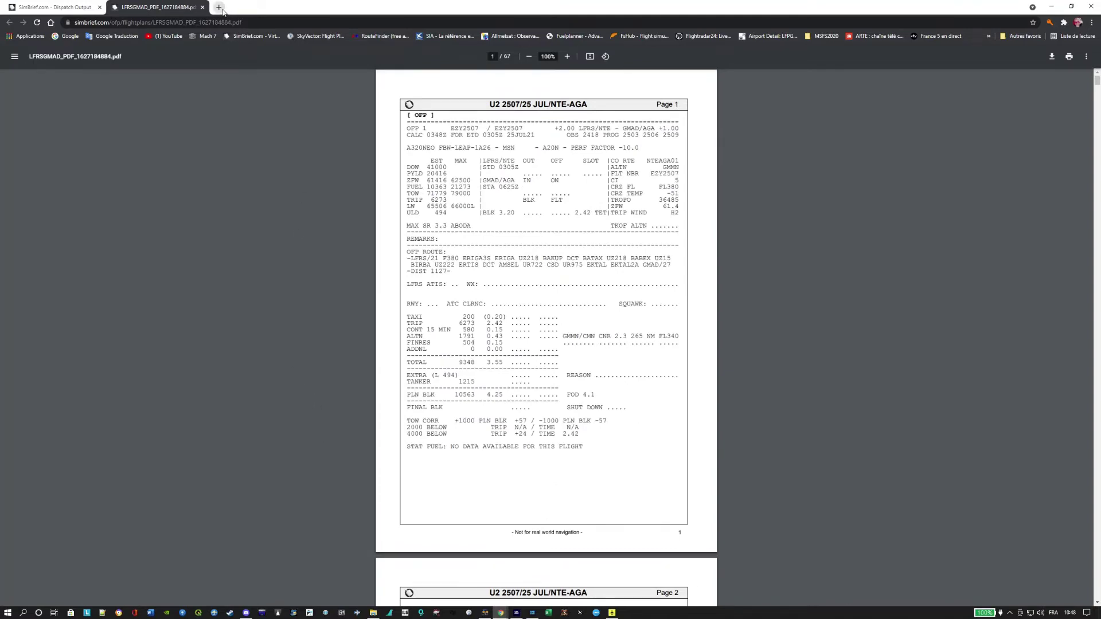
pyautogui.click(533, 614)
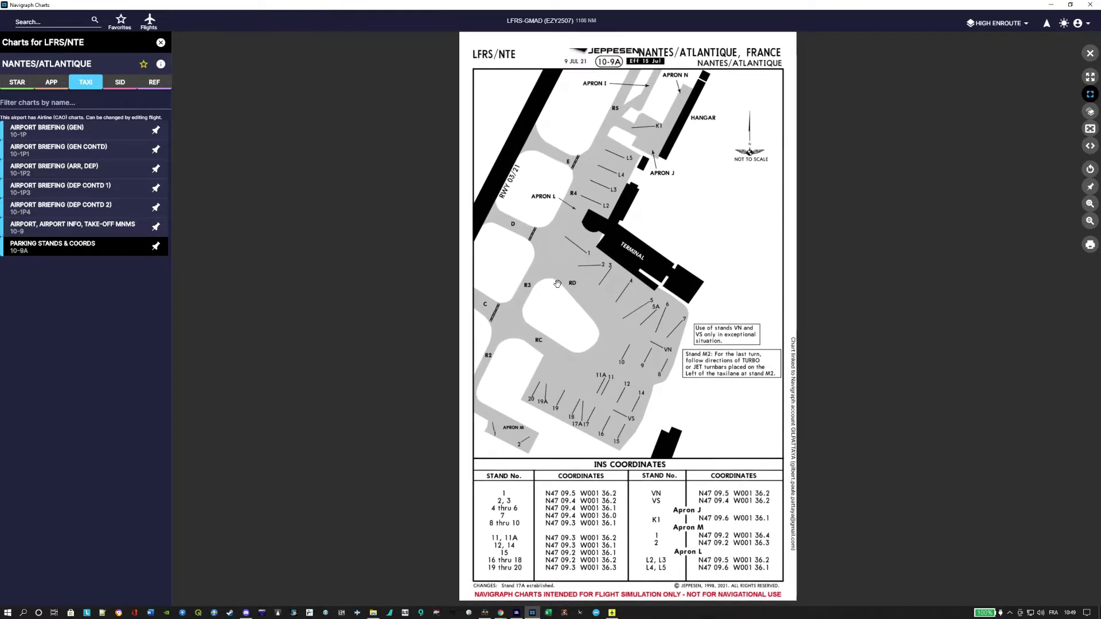
pyautogui.click(63, 133)
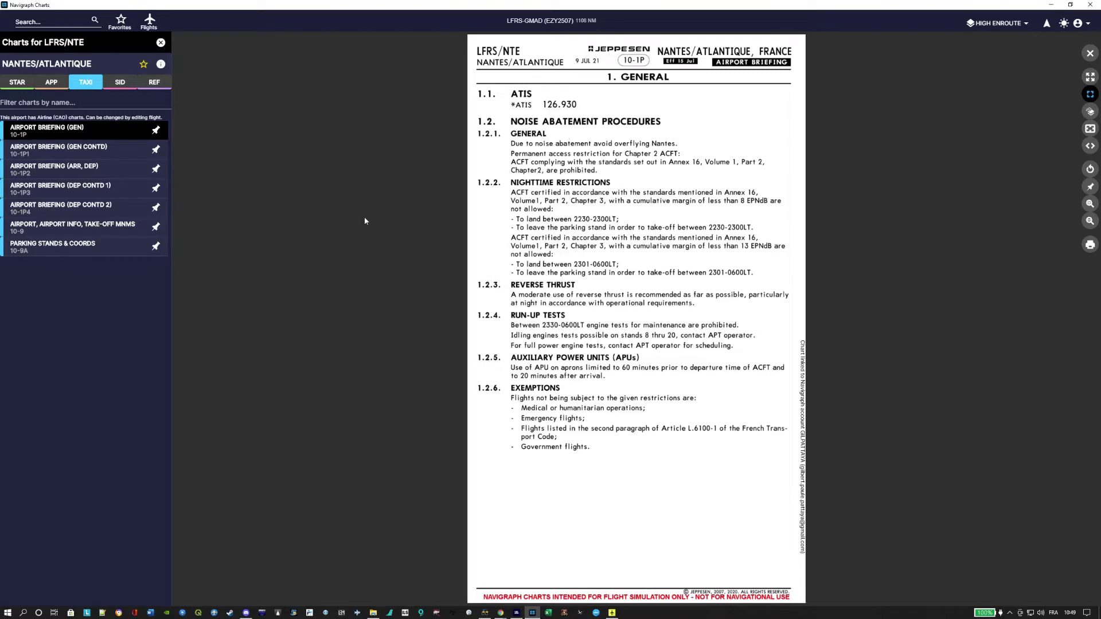
pyautogui.click(104, 152)
pyautogui.click(102, 150)
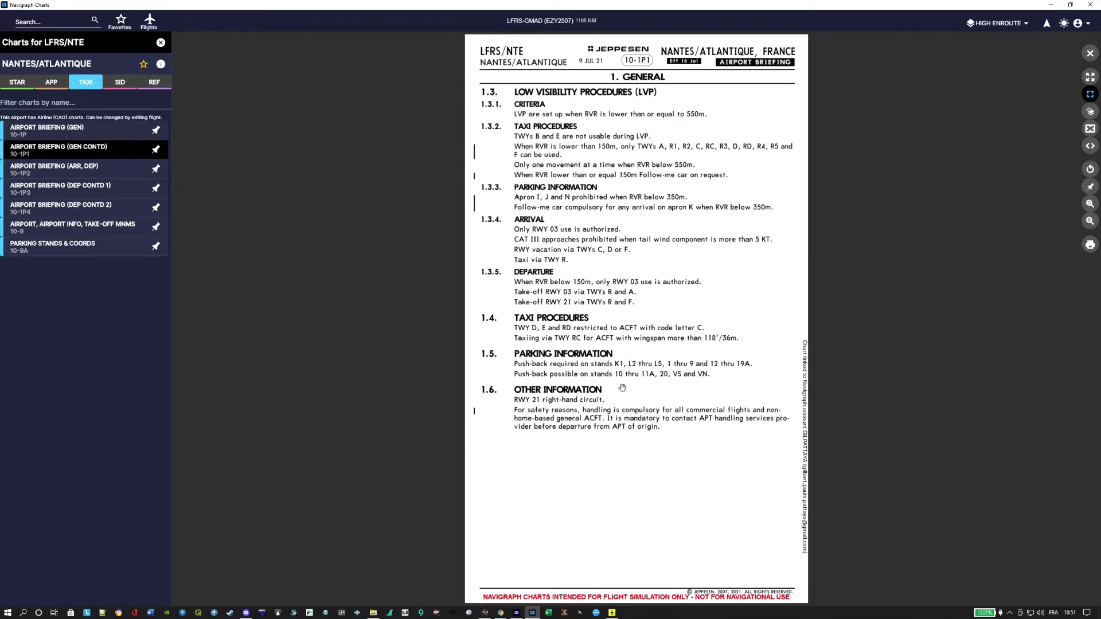
pyautogui.click(92, 172)
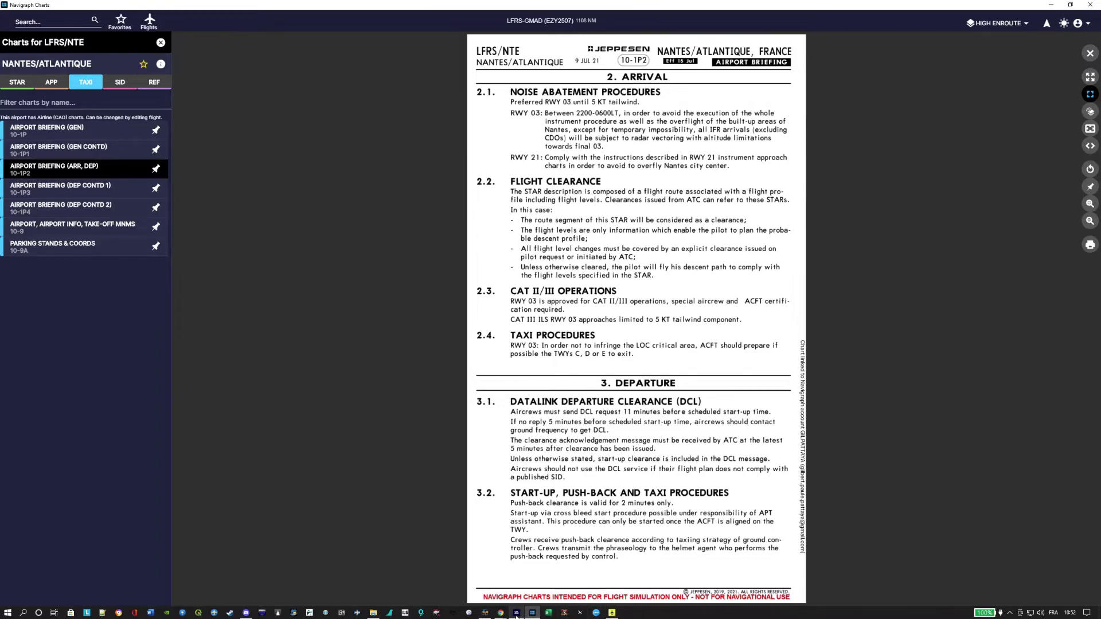
# Step: Switch to the flight simulator, start the loaded A320neo flight, and return to Navigraph Charts, dismissing the Facebook notification
pyautogui.click(516, 564)
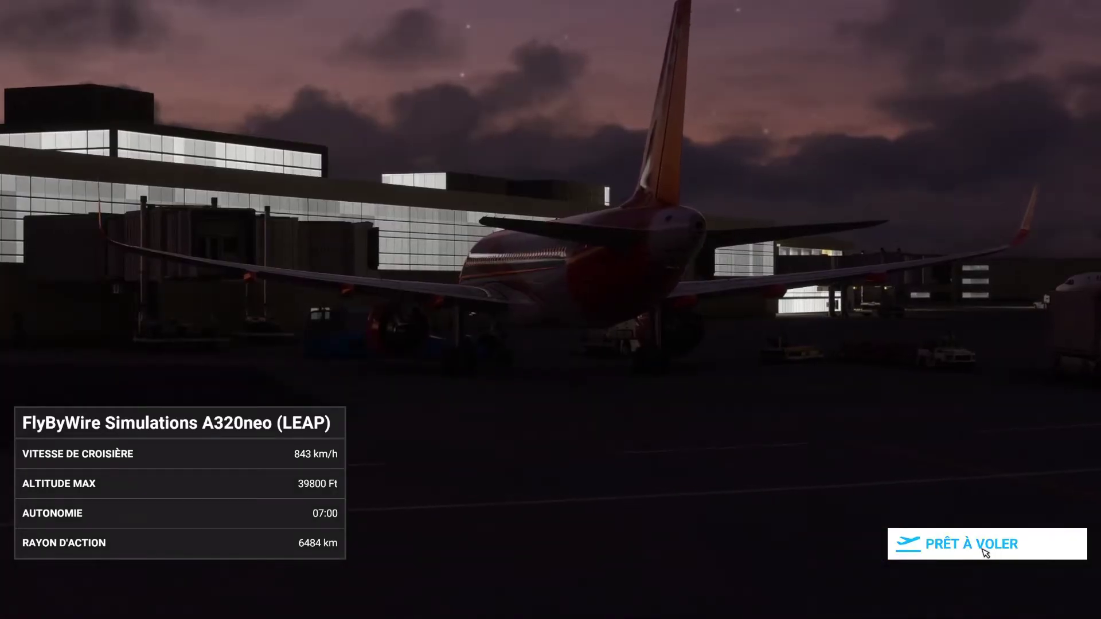
pyautogui.click(984, 552)
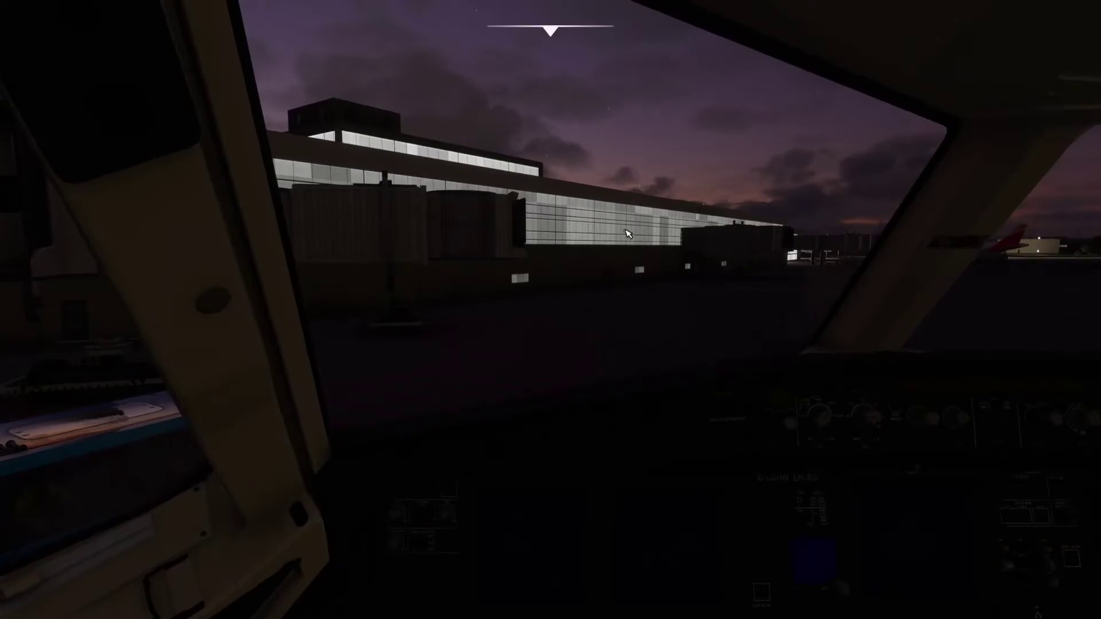
pyautogui.press('super')
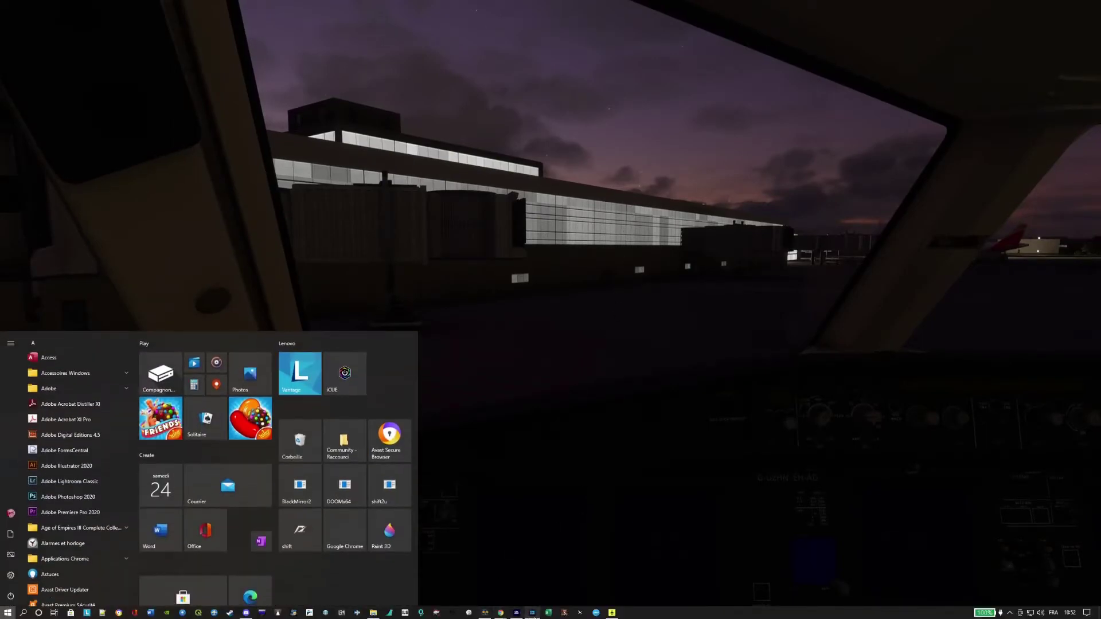
pyautogui.click(532, 612)
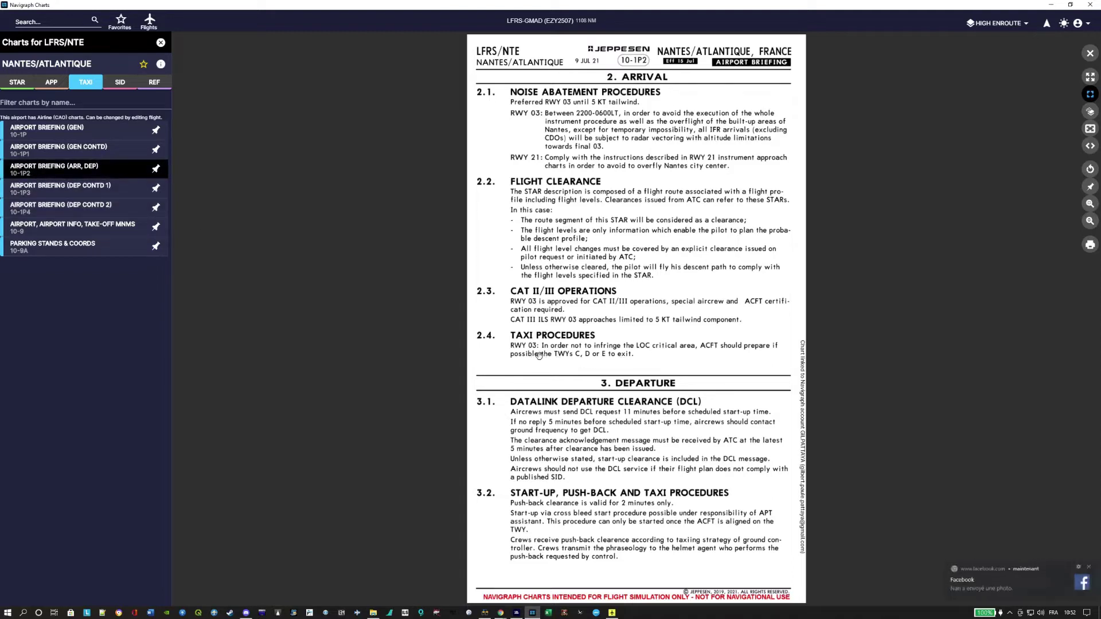
pyautogui.click(1088, 566)
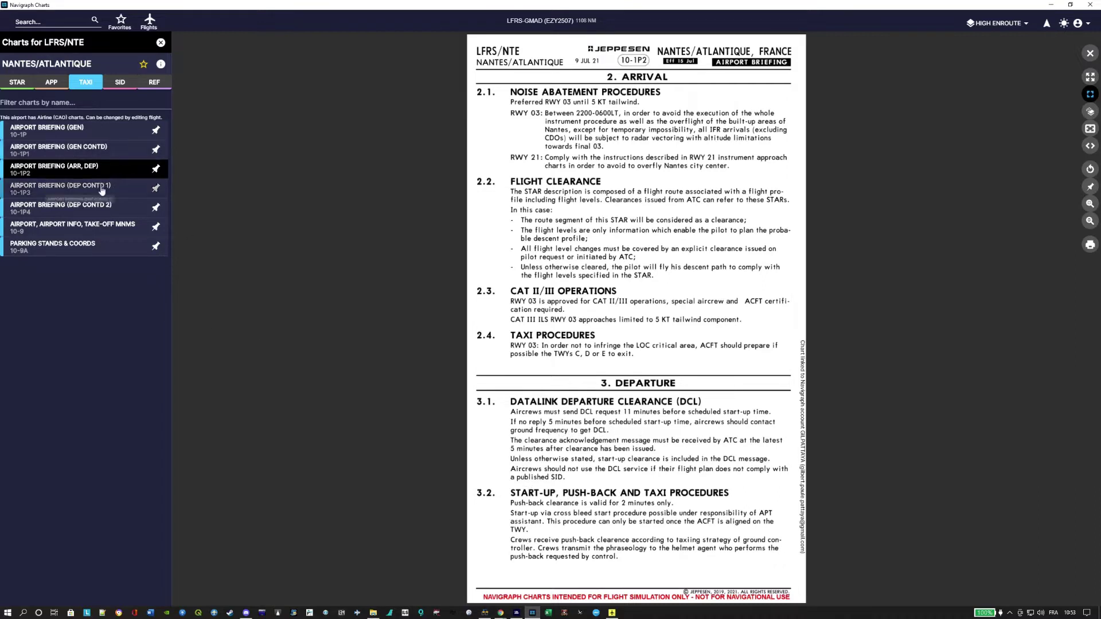
# Step: Review the Nantes departure briefing pages 10-1P3 and 10-1P4 and examine the runway and taxiway layout on airport chart 10-9
pyautogui.click(74, 195)
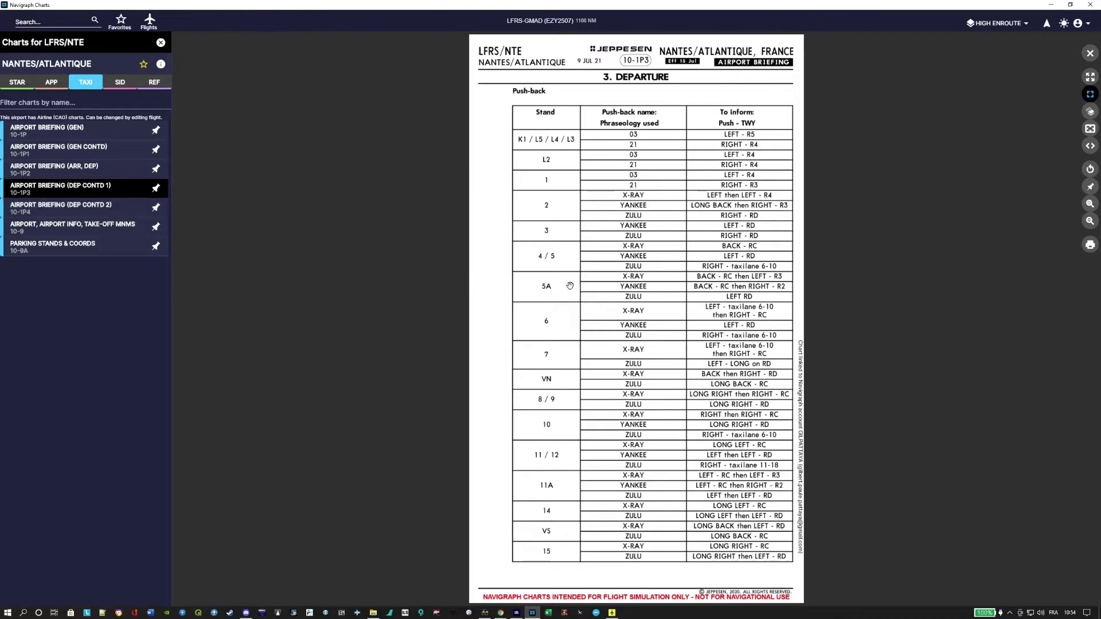
pyautogui.click(88, 214)
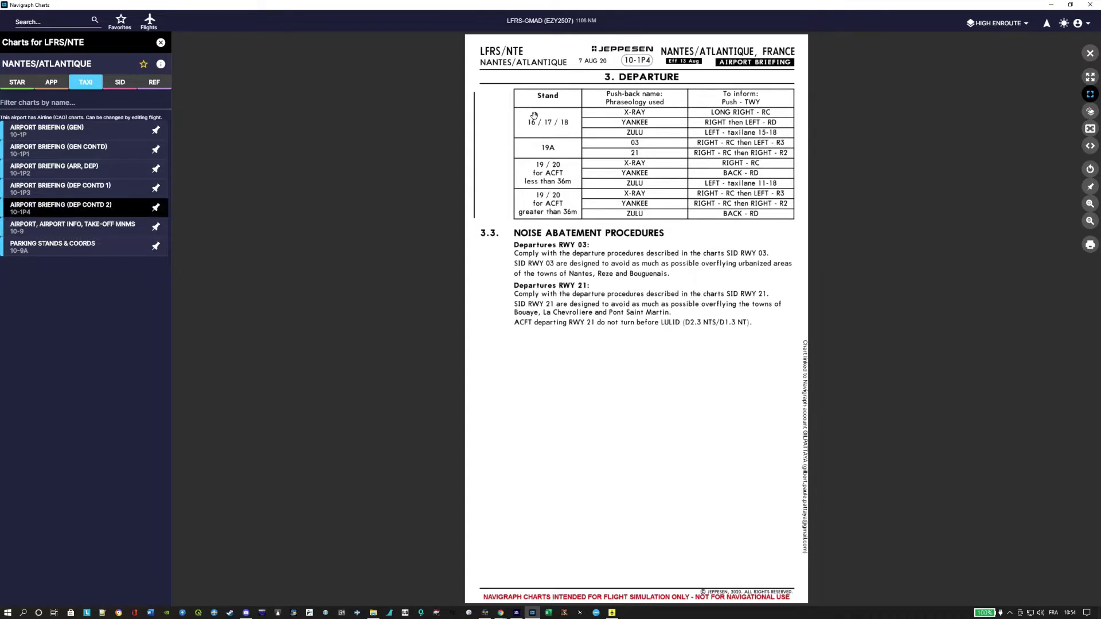
pyautogui.click(89, 231)
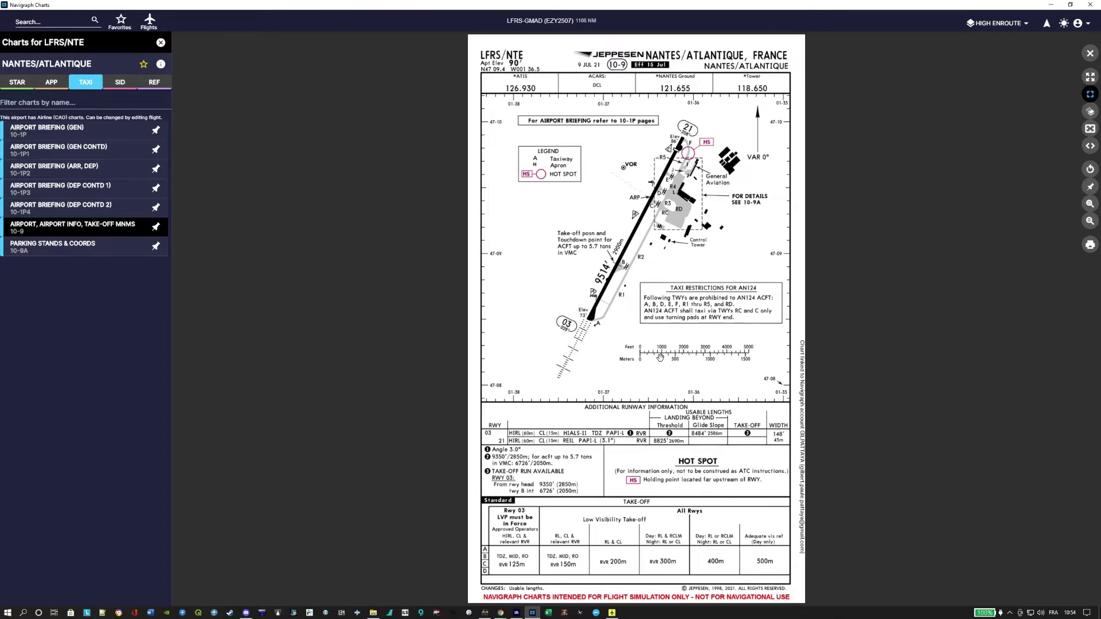
pyautogui.scroll(3, 688, 388)
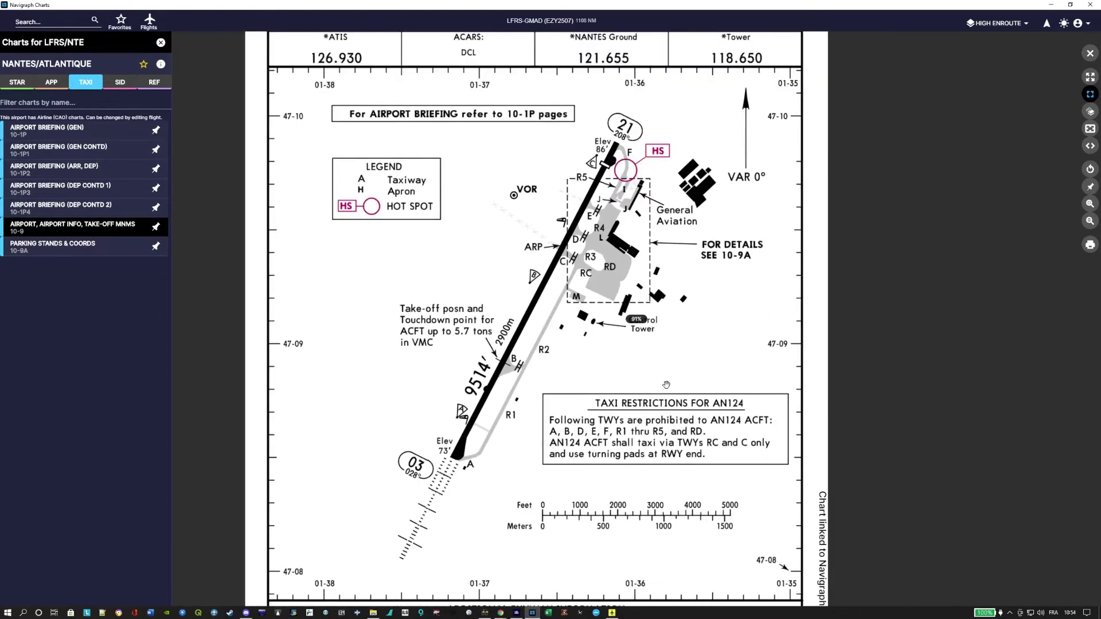
pyautogui.moveTo(667, 385); pyautogui.dragTo(668, 433)
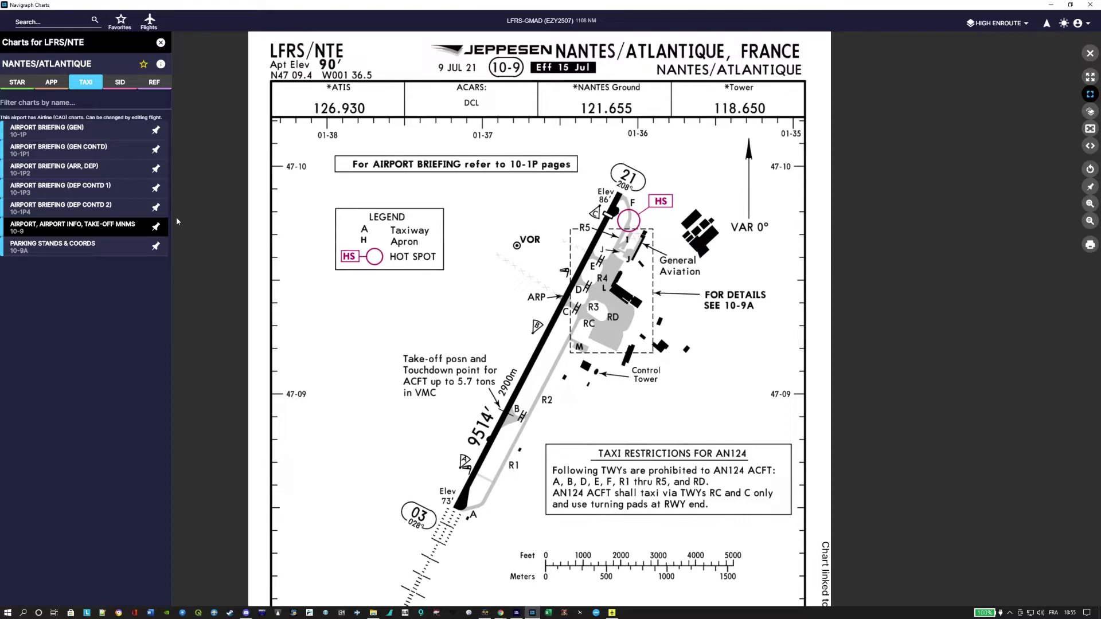
# Step: Compare the stand push-back tables on pages 10-1P4 and 10-1P3 with the taxiways on airport chart 10-9
pyautogui.click(109, 210)
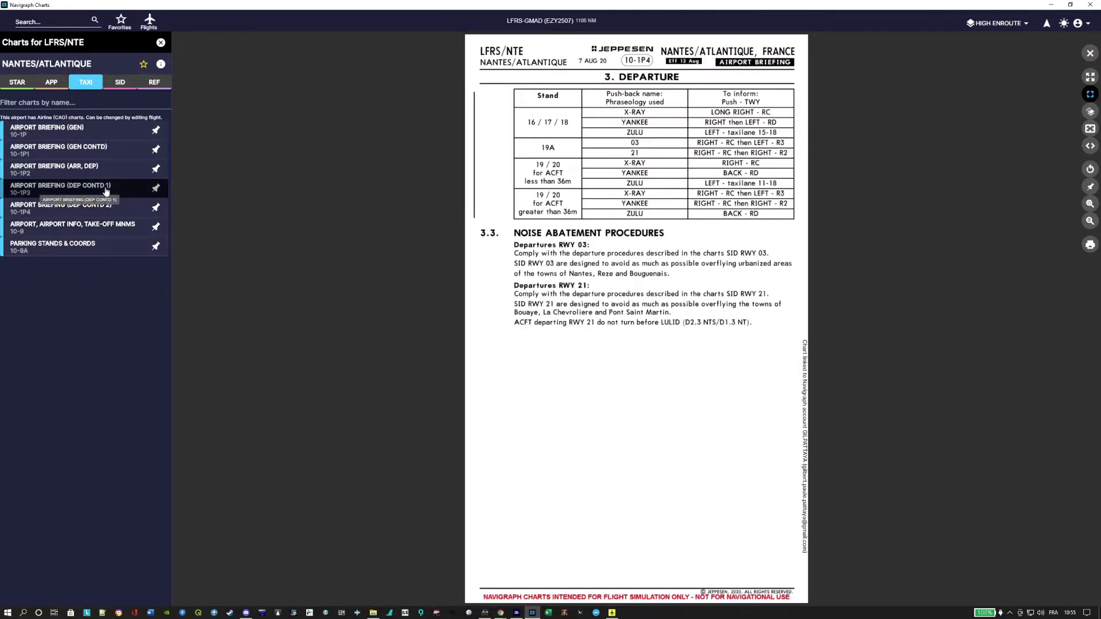
pyautogui.click(106, 189)
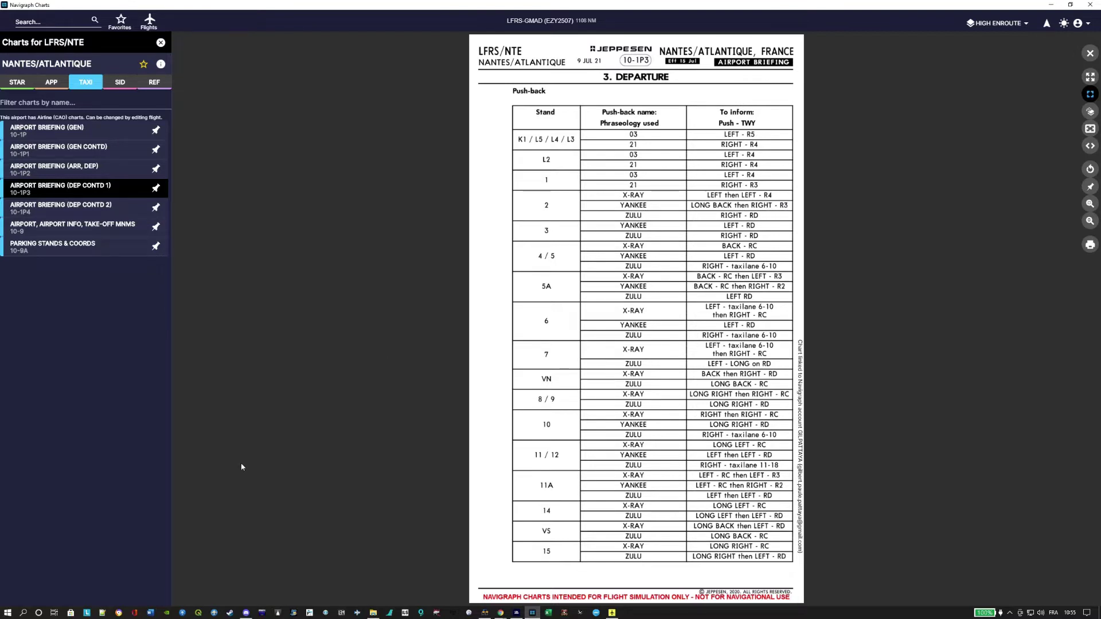
pyautogui.click(93, 229)
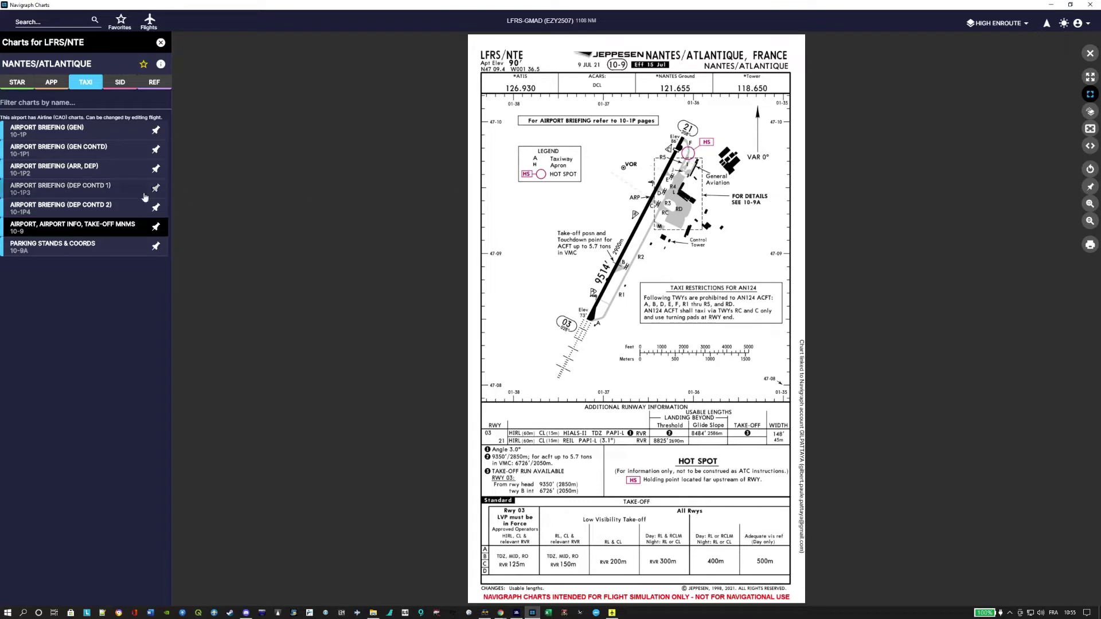
pyautogui.click(114, 189)
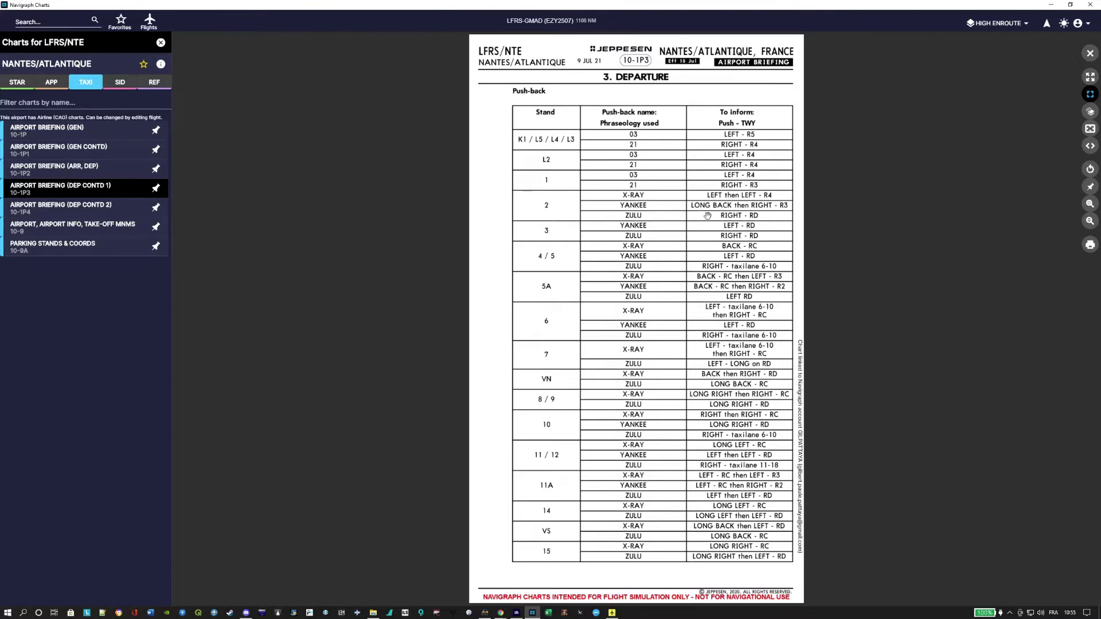
# Step: Examine the taxi routing from the apron to runways 03 and 21 on the Nantes airport chart 10-9
pyautogui.click(94, 228)
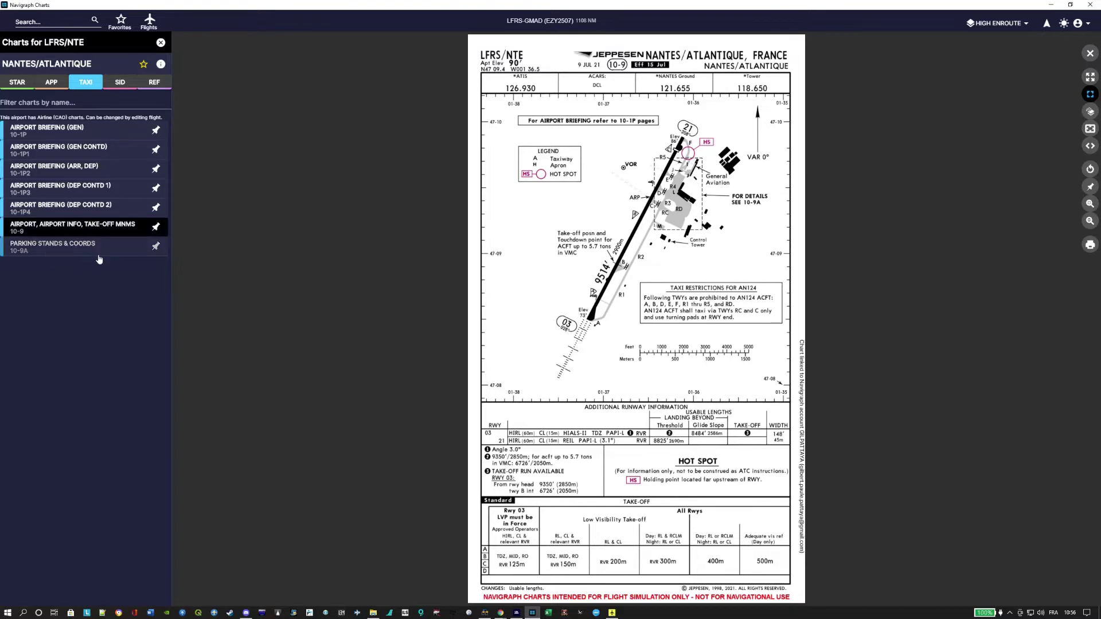
pyautogui.scroll(2, 652, 342)
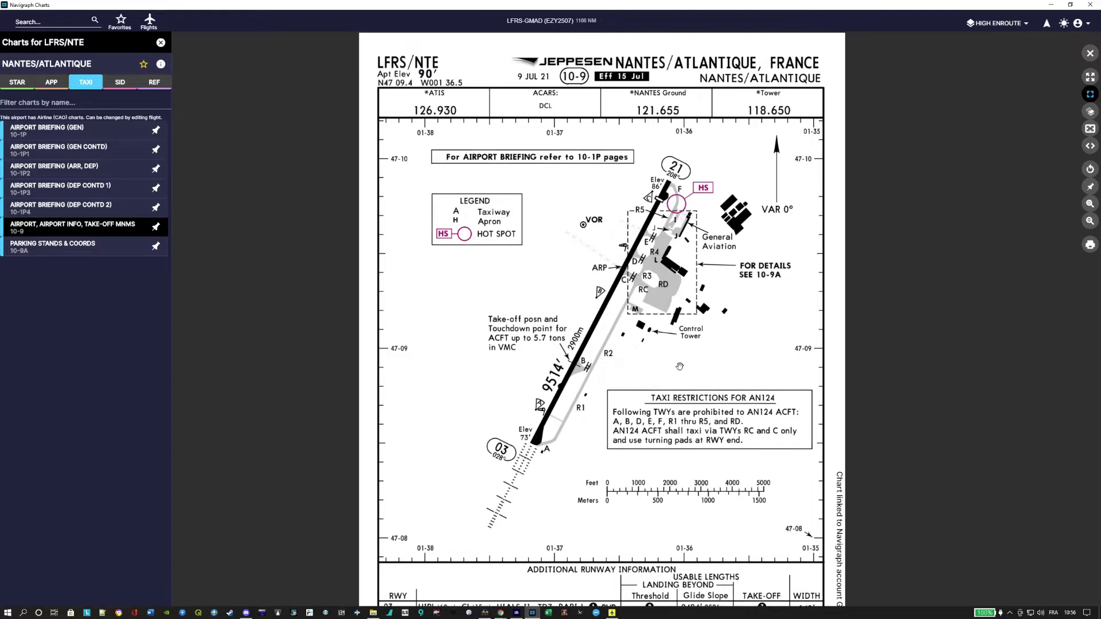
pyautogui.scroll(2, 677, 368)
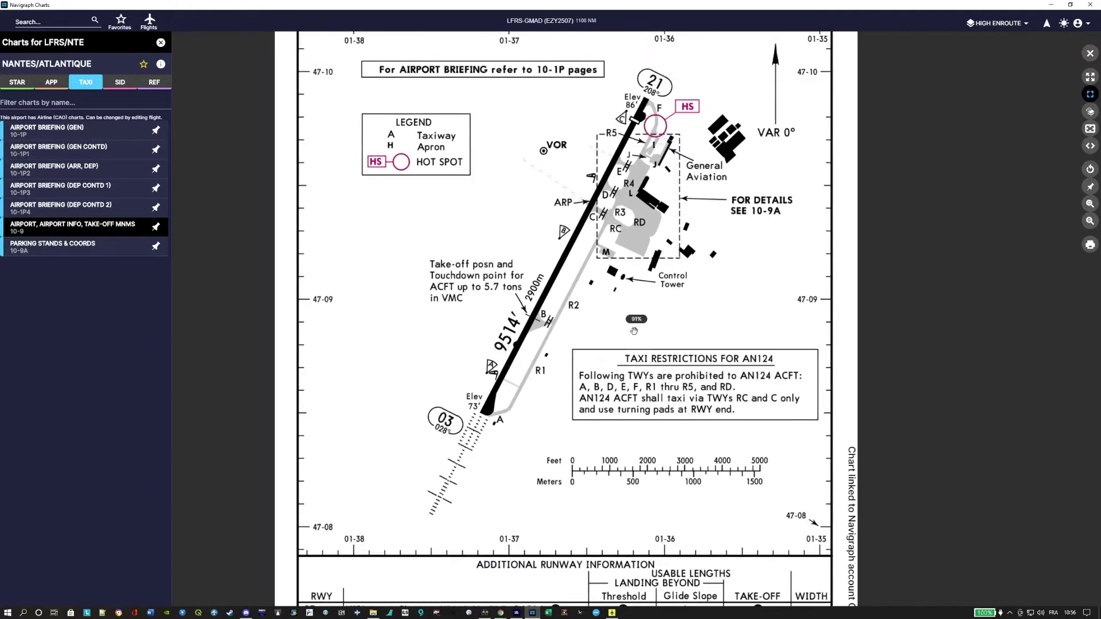
pyautogui.scroll(-2, 628, 284)
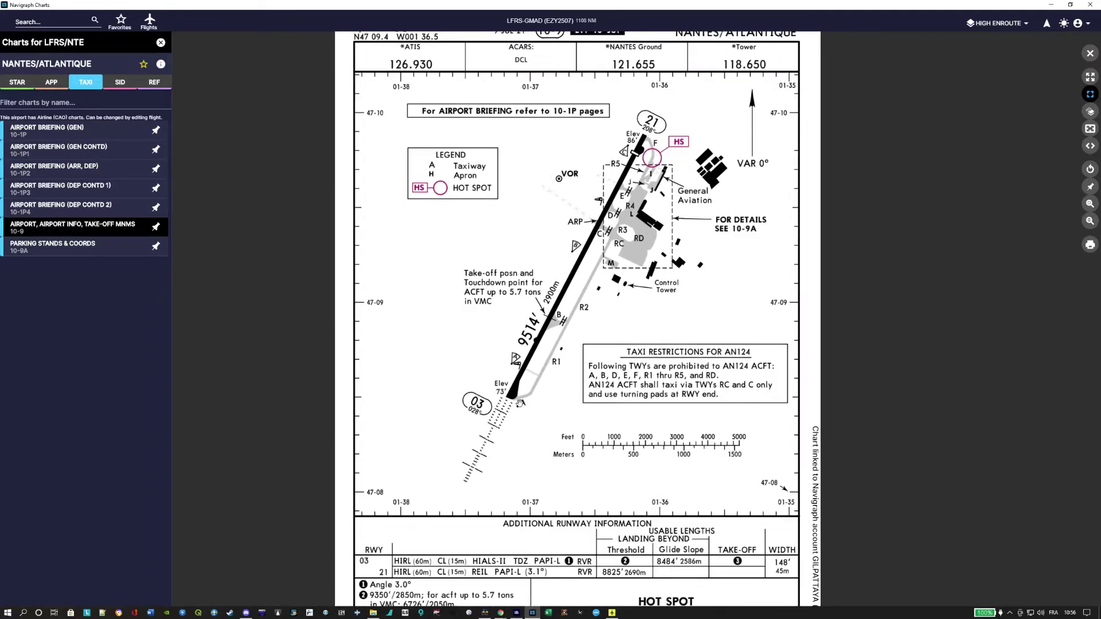
pyautogui.moveTo(654, 347); pyautogui.dragTo(659, 332)
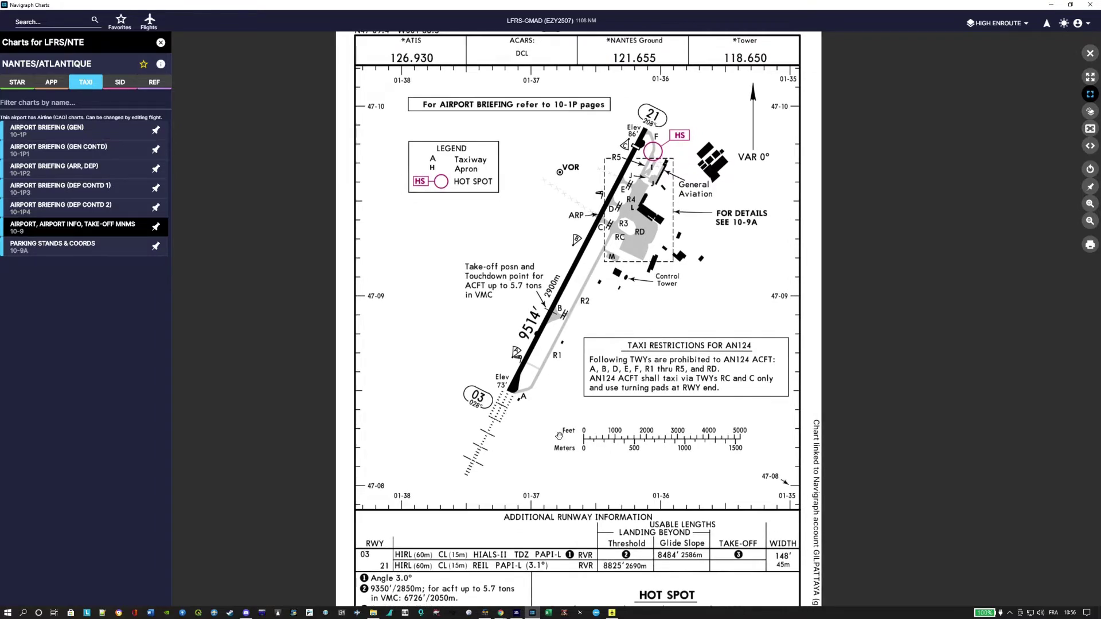
pyautogui.moveTo(559, 436); pyautogui.dragTo(493, 492)
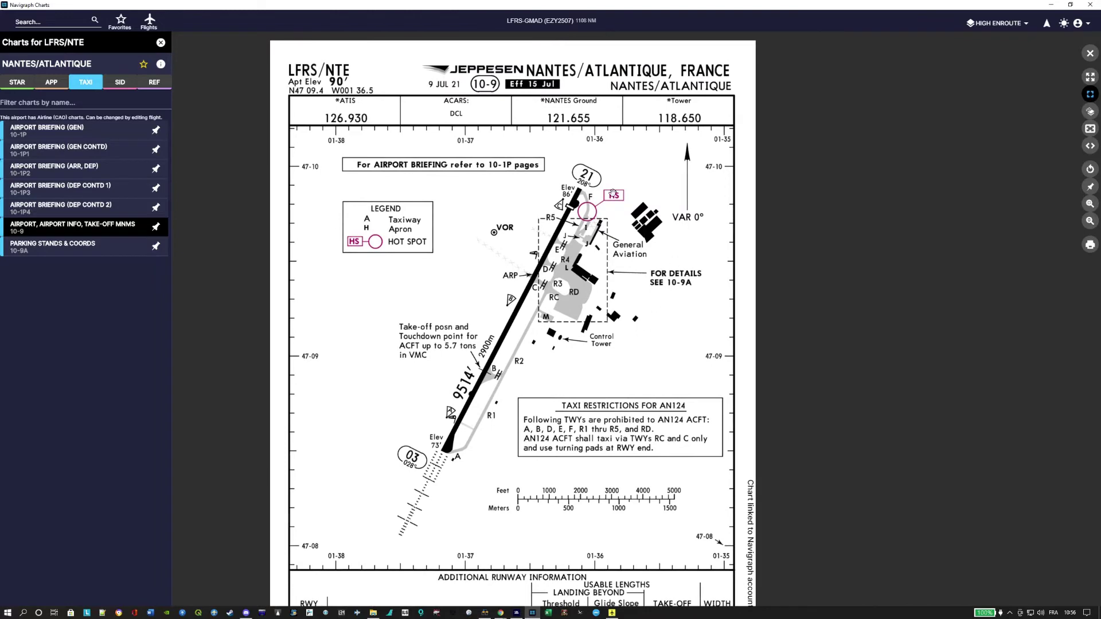
pyautogui.moveTo(456, 307); pyautogui.dragTo(466, 258)
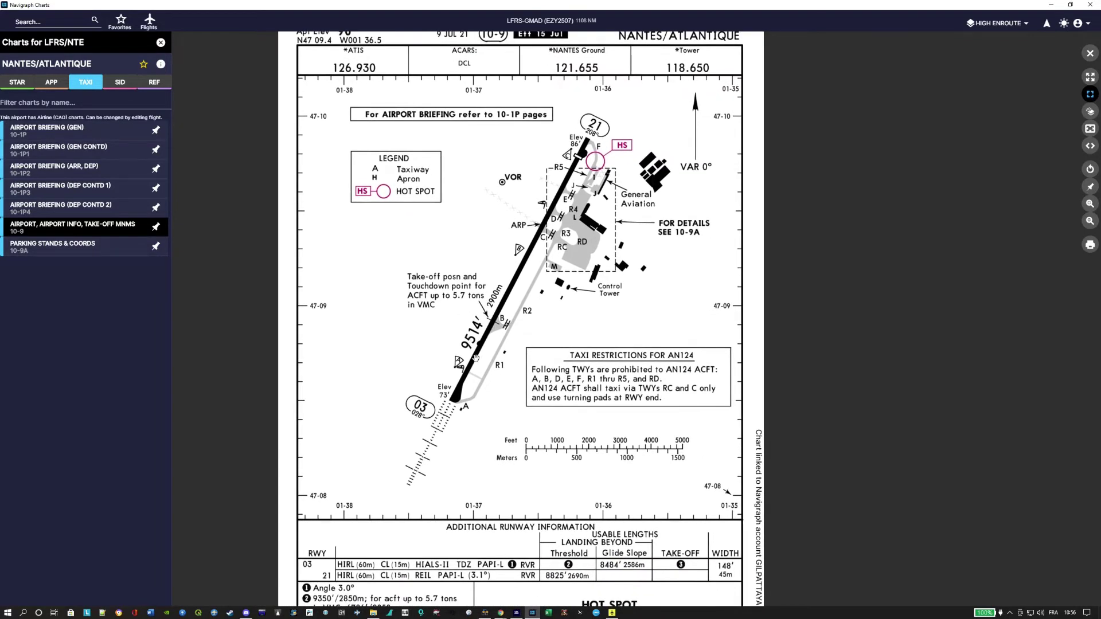